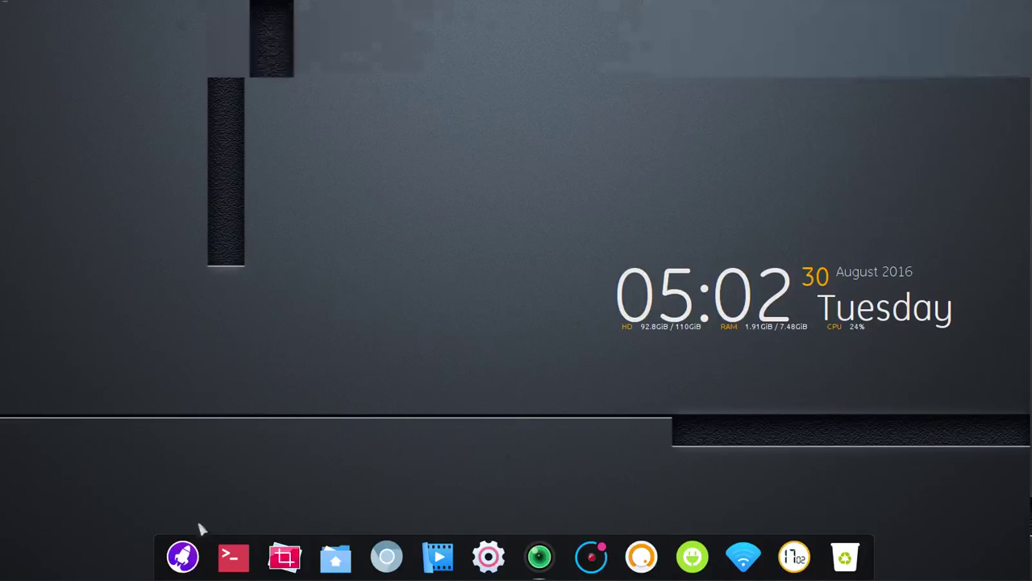
Step: Open the application launcher and toggle its app arrangement to another view and back to categories
left_click(183, 557)
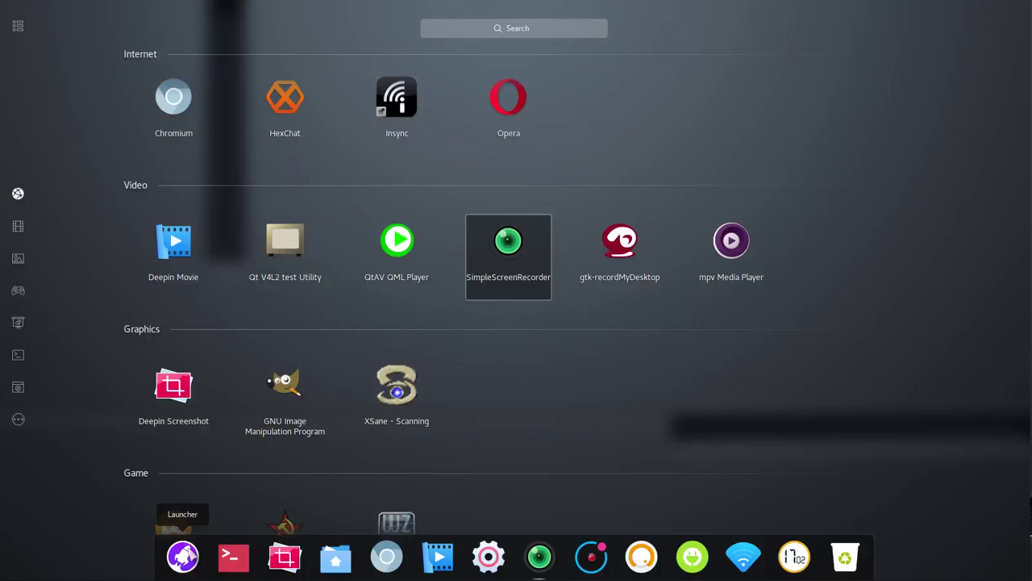
left_click(18, 27)
left_click(17, 26)
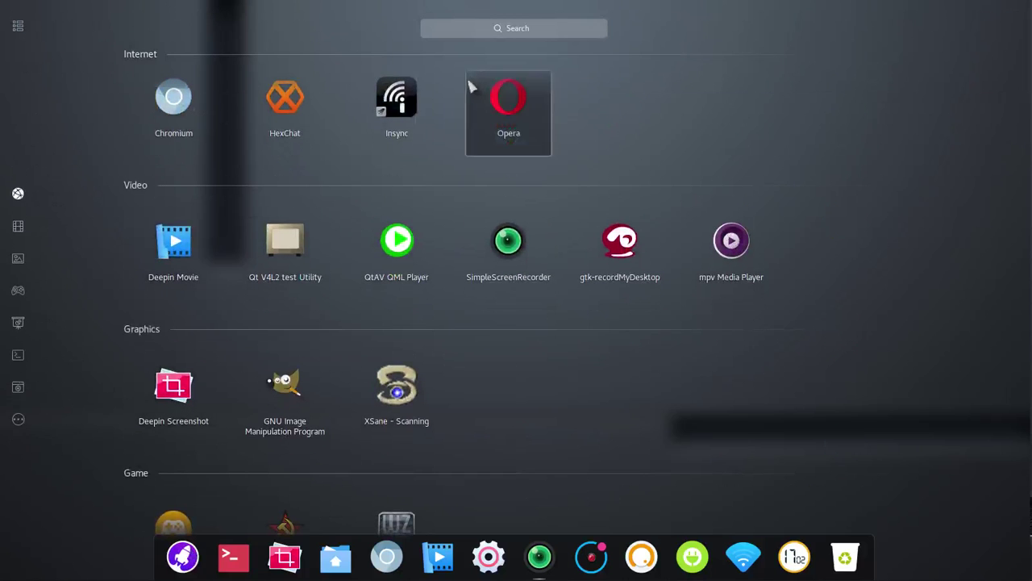
Step: Search the application launcher for "deep" and for "cal", and close the launcher
left_click(480, 29)
type("deep")
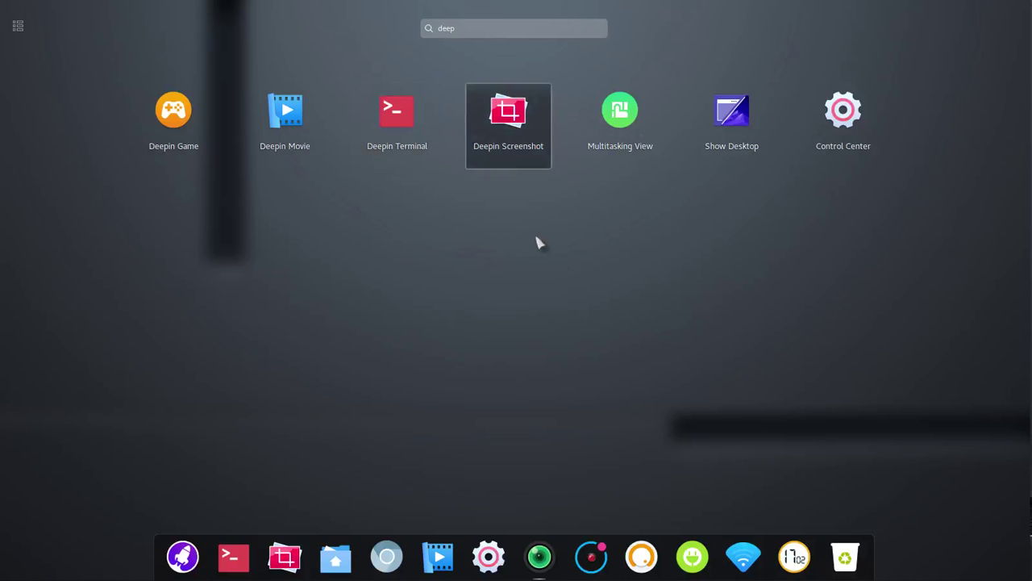
key("BackSpace")
key("BackSpace")
key("BackSpace")
type("cal")
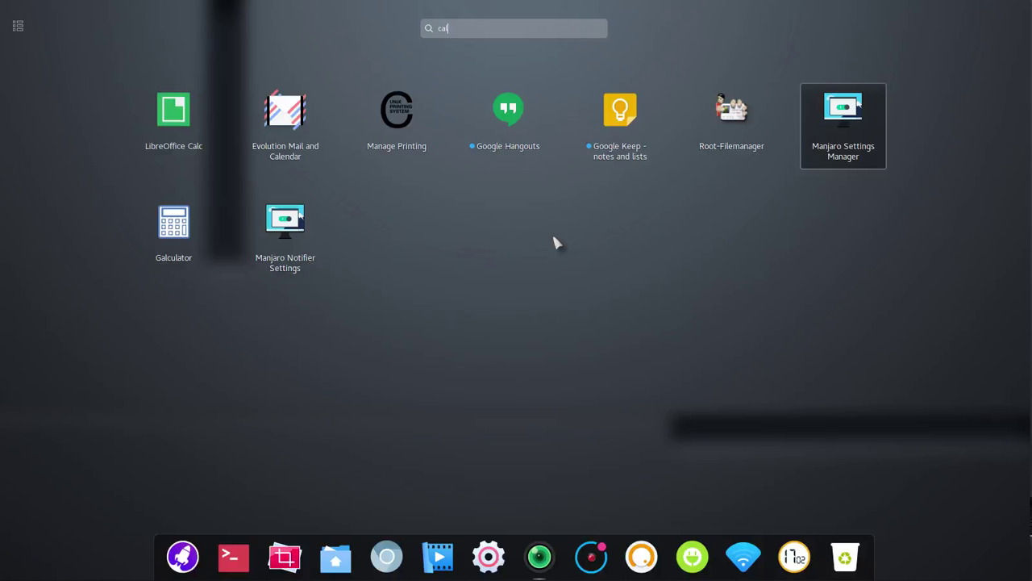
left_click(553, 242)
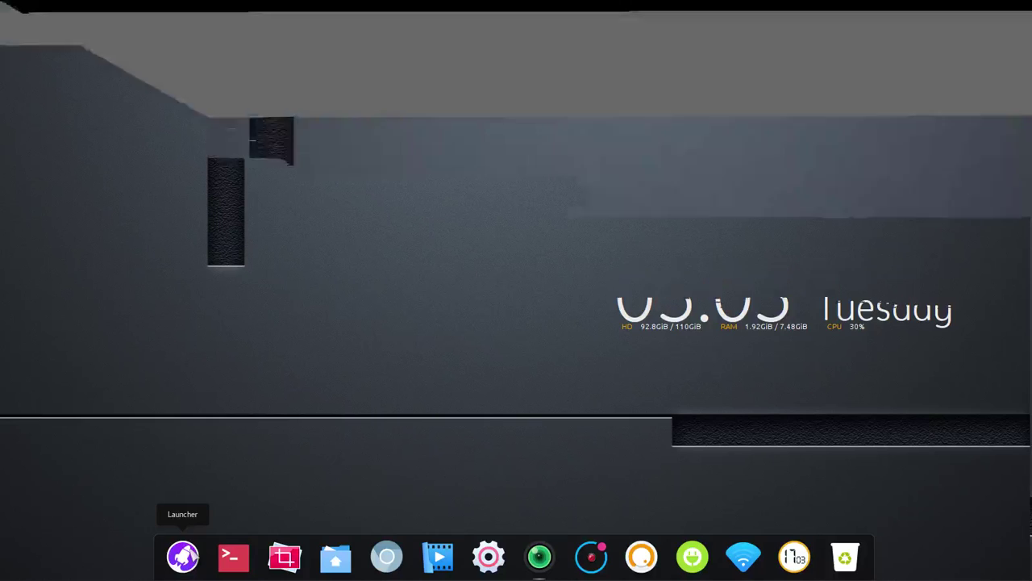
Step: Open the Control Center overview and expand the existing account's details in User Accounts
left_click(489, 557)
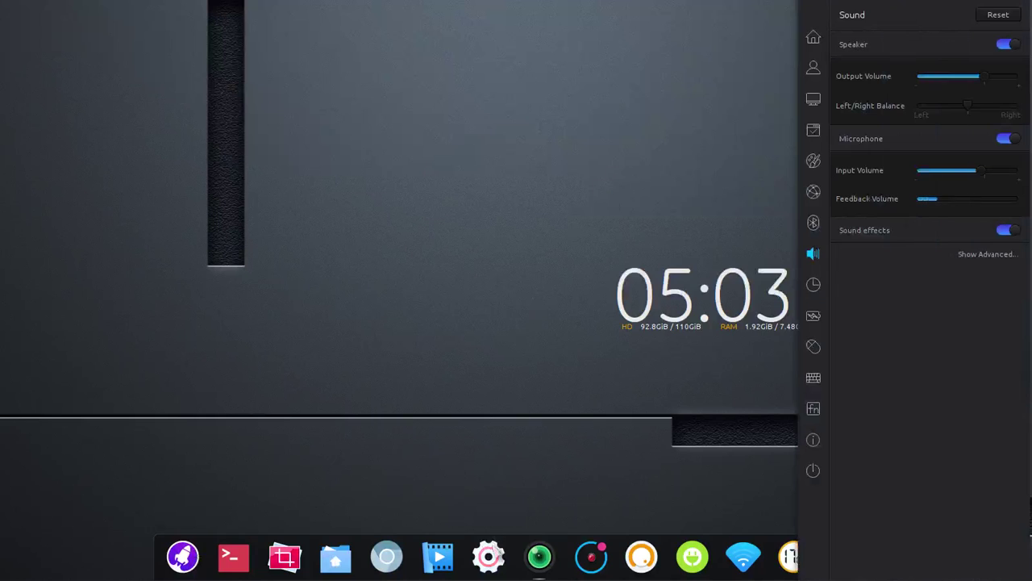
left_click(816, 37)
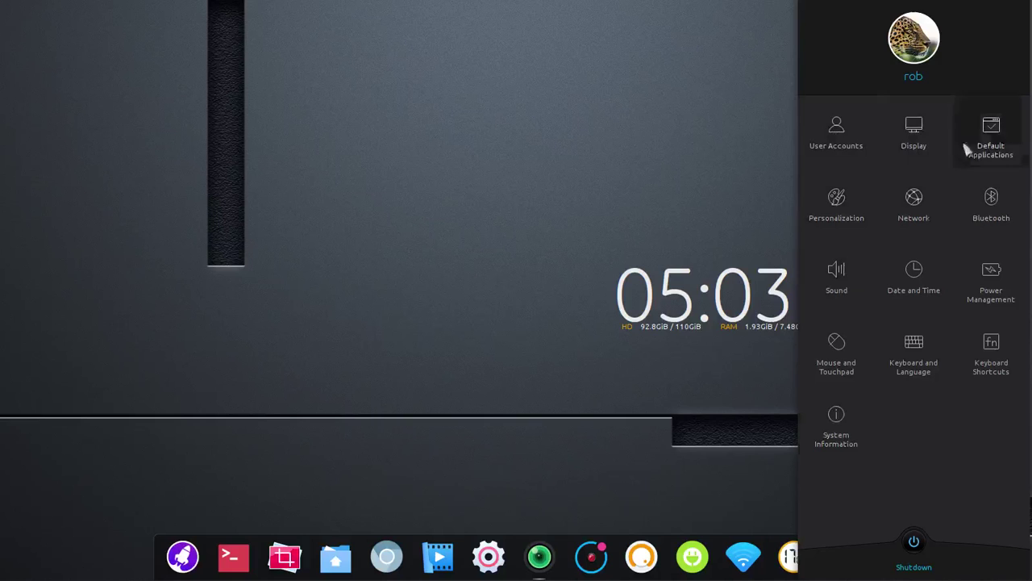
left_click(838, 129)
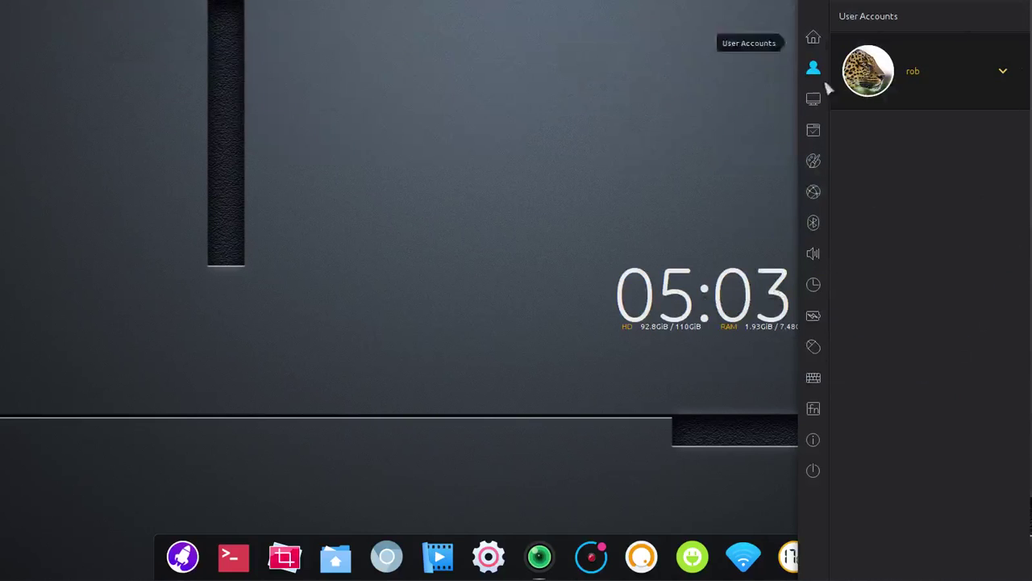
left_click(815, 41)
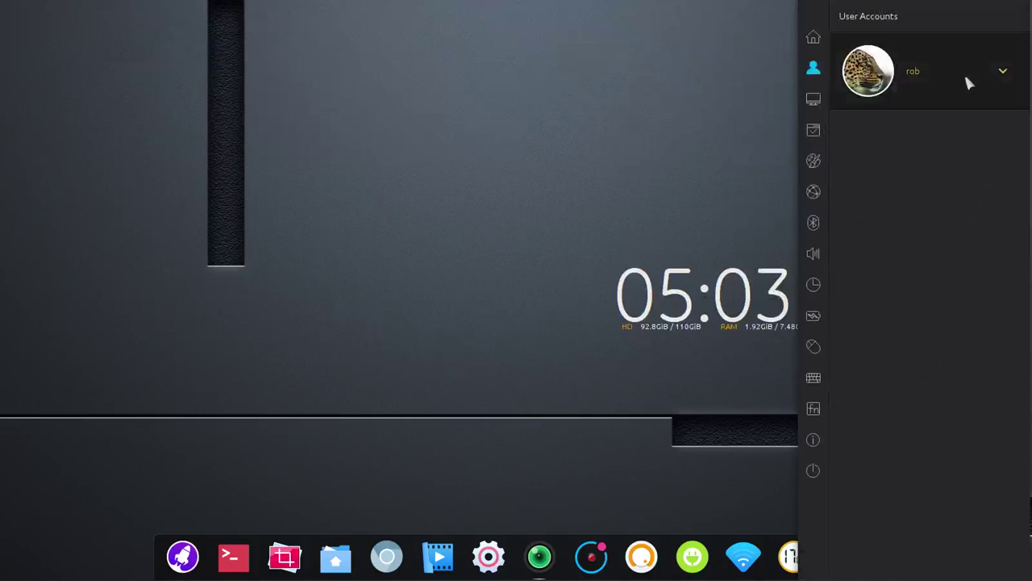
left_click(1003, 72)
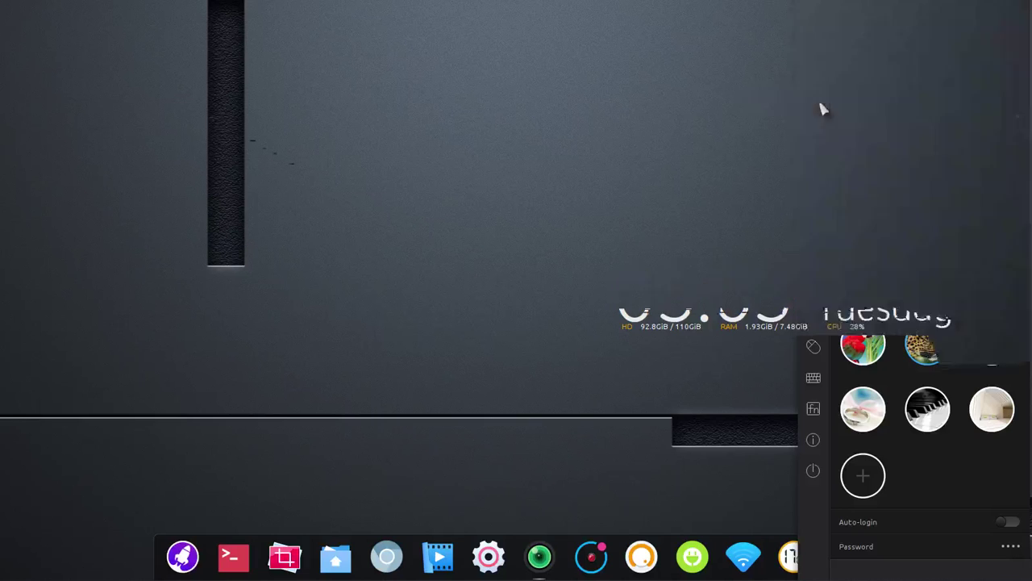
Step: View the Display modes and the Custom Settings for the monitor, and cancel without changes
left_click(816, 100)
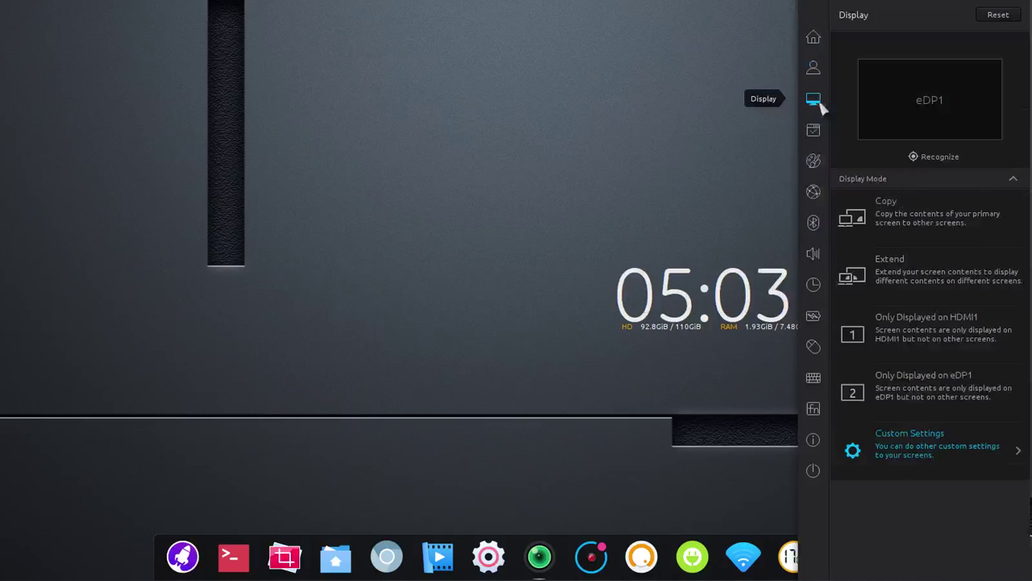
left_click(1020, 453)
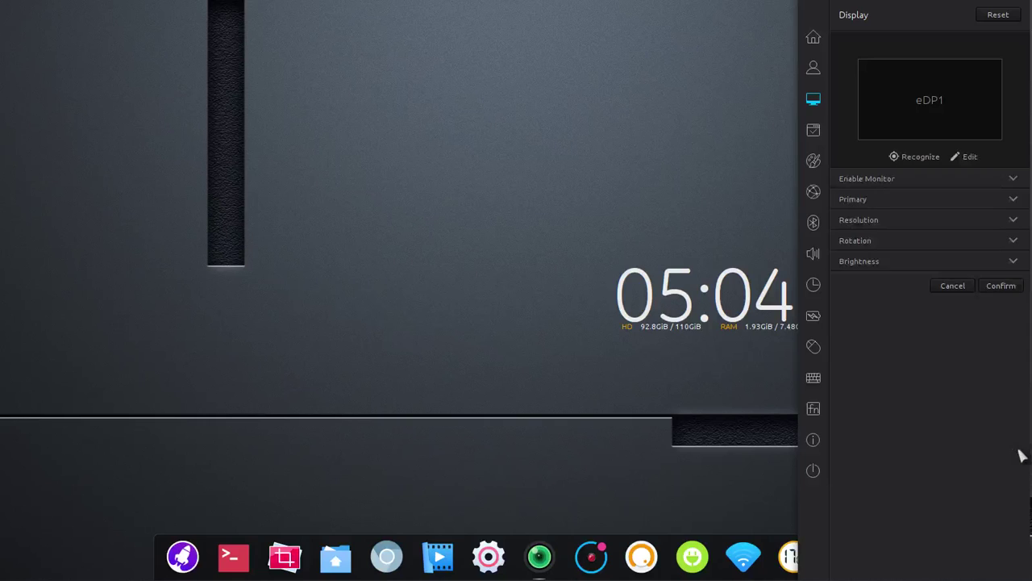
left_click(944, 287)
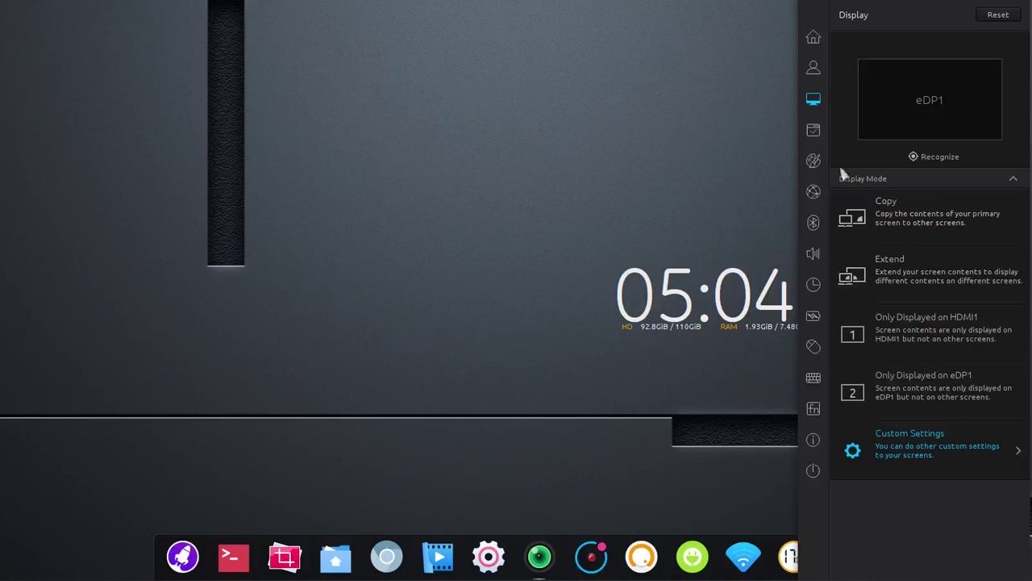
Step: Inspect the Browser and Software choices in the Default Applications settings
left_click(813, 130)
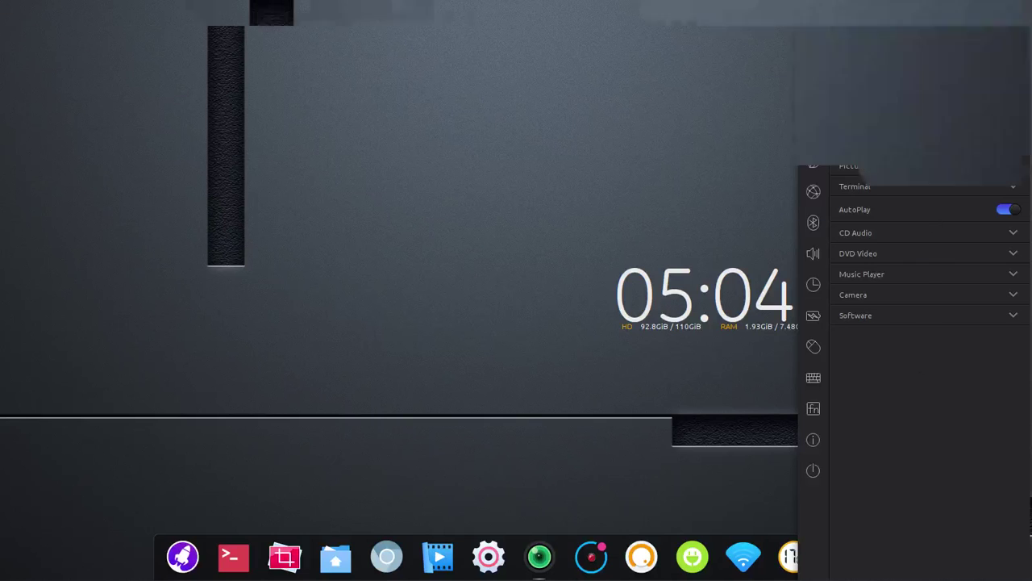
left_click(1014, 64)
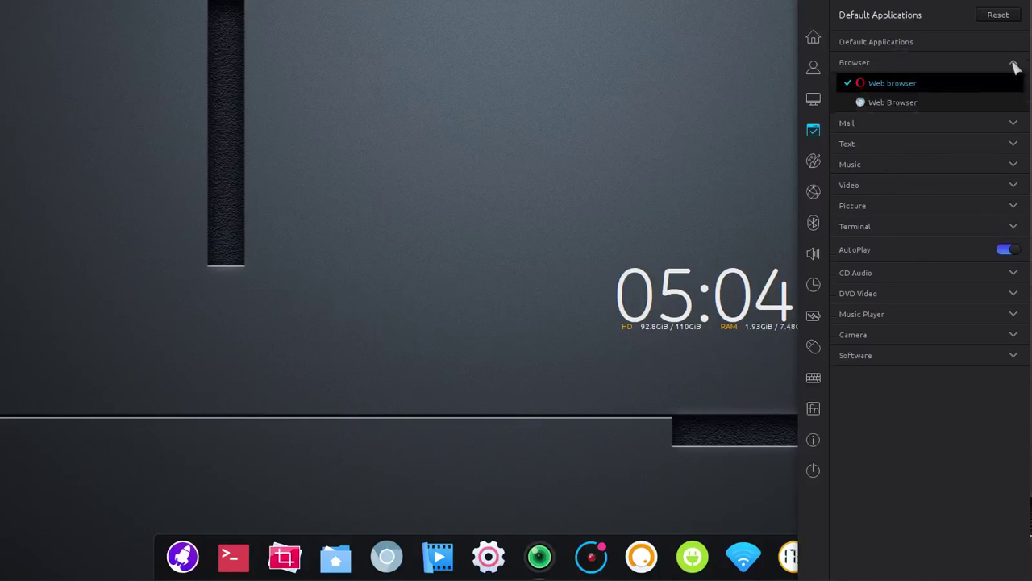
left_click(1014, 64)
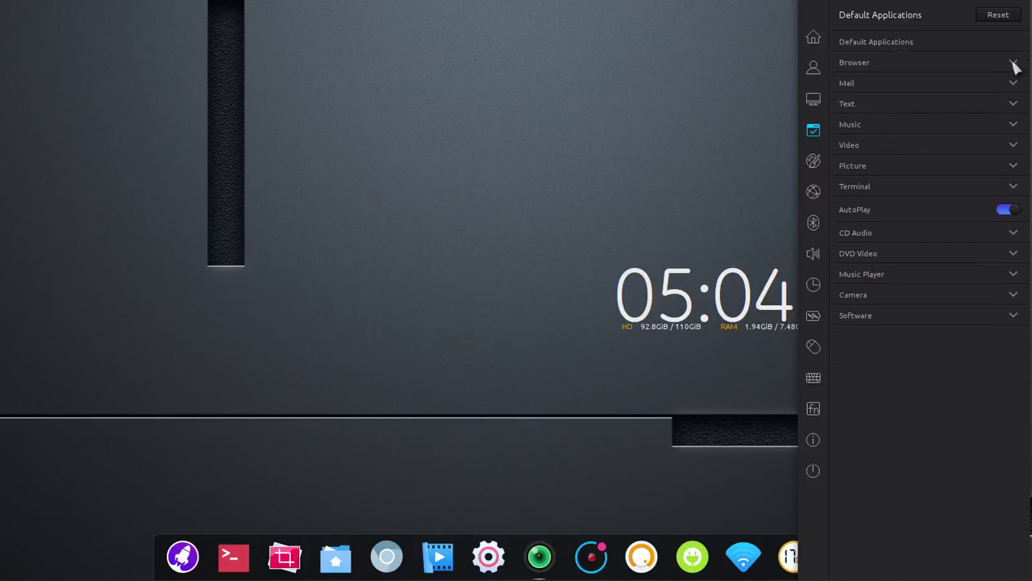
left_click(906, 320)
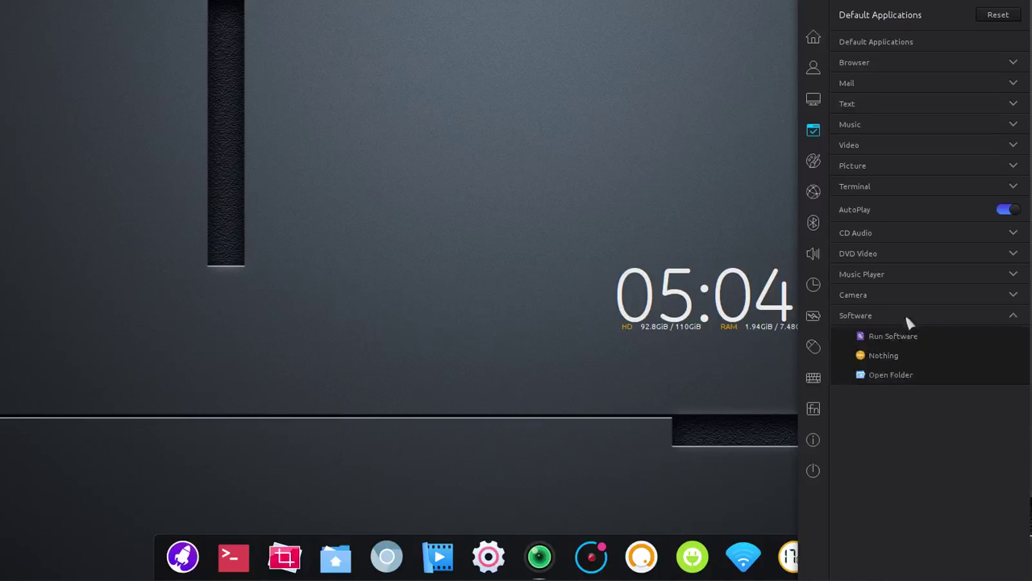
left_click(908, 320)
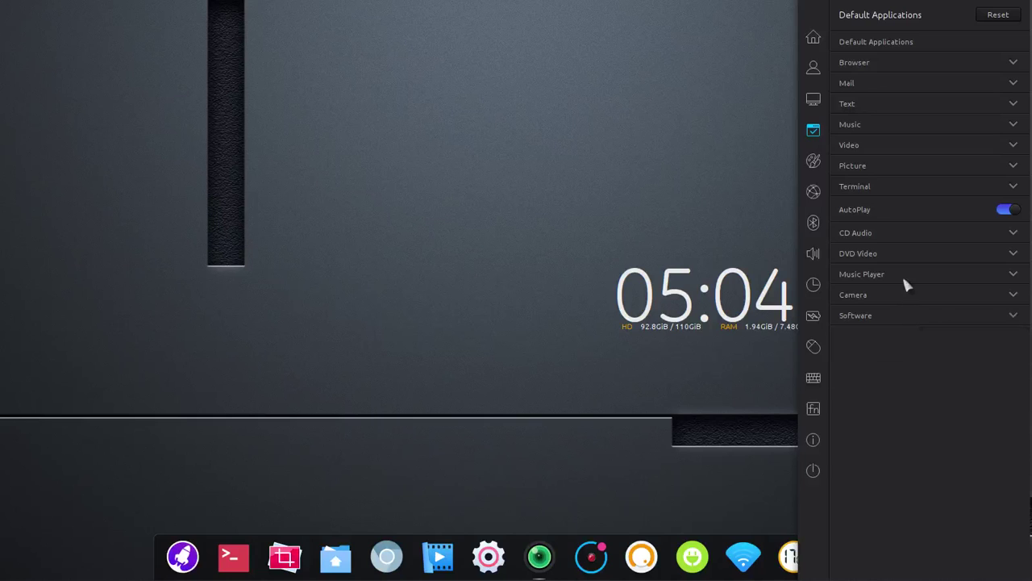
Step: Look through the Window, Icon, Cursor and Fonts options in the Personalization settings
left_click(813, 160)
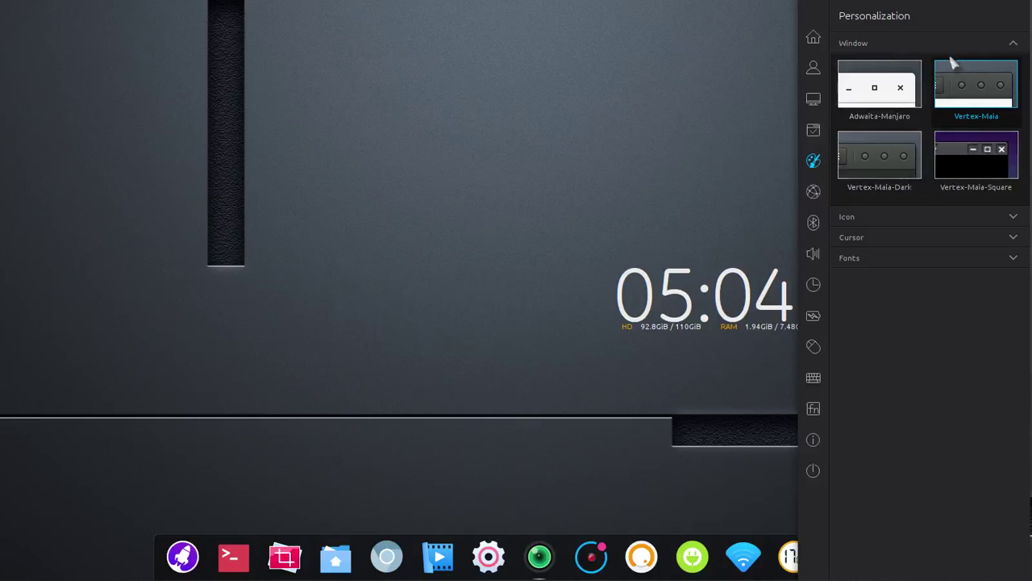
left_click(891, 45)
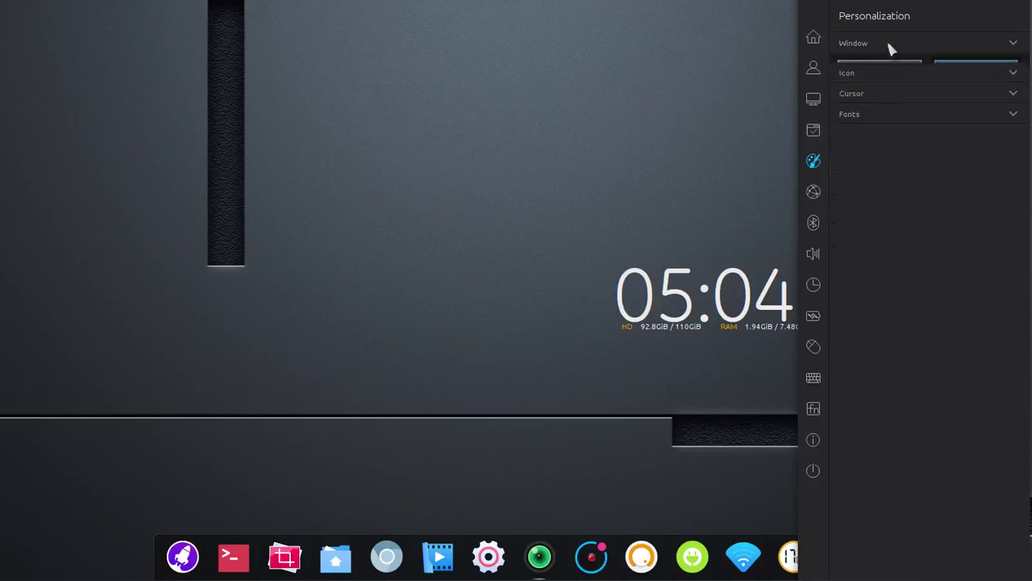
left_click(890, 64)
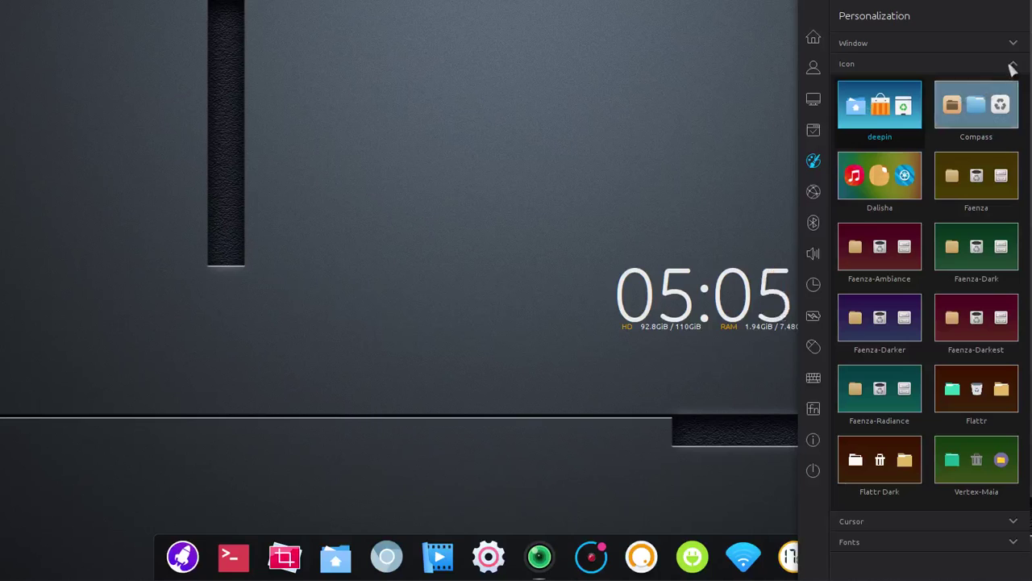
left_click(1013, 66)
left_click(1013, 84)
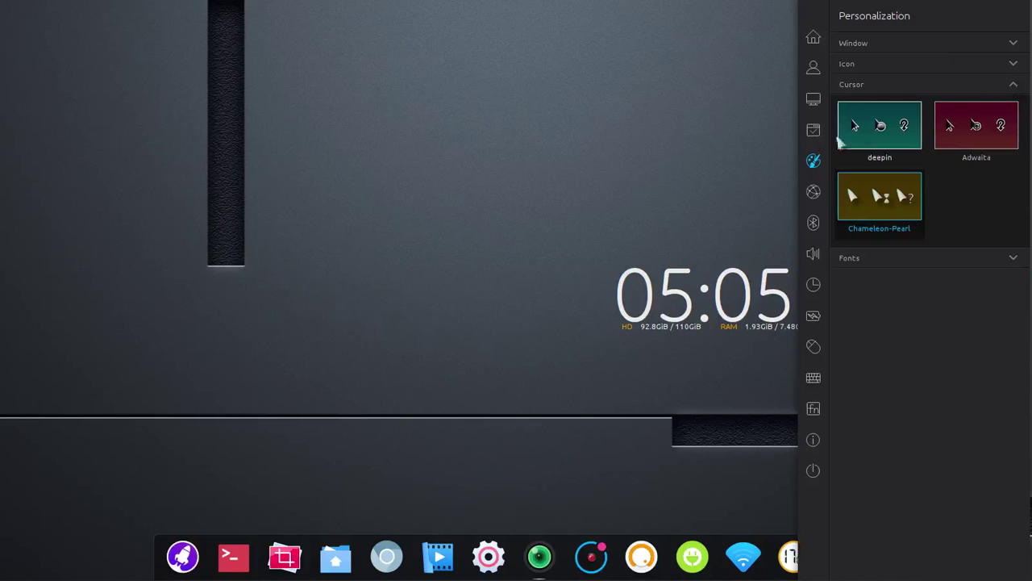
left_click(1013, 85)
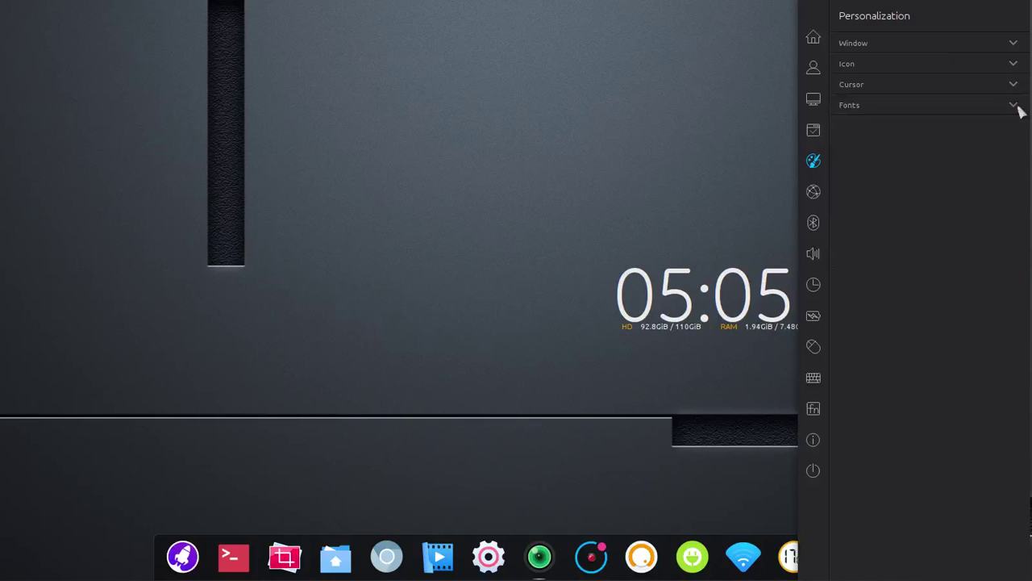
left_click(1014, 105)
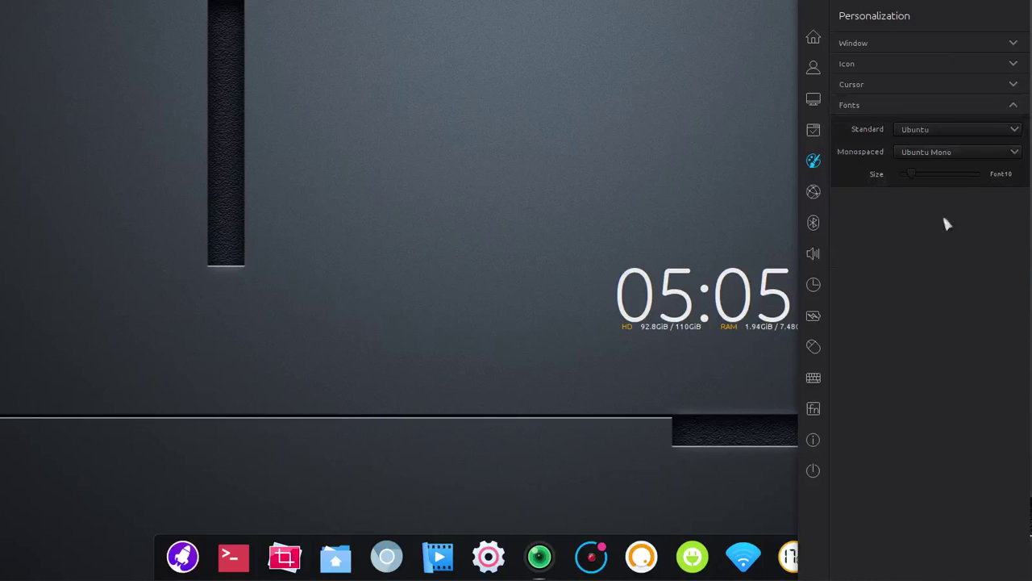
Step: Review the Network, Bluetooth and Sound settings, including the advanced sound port options
left_click(817, 194)
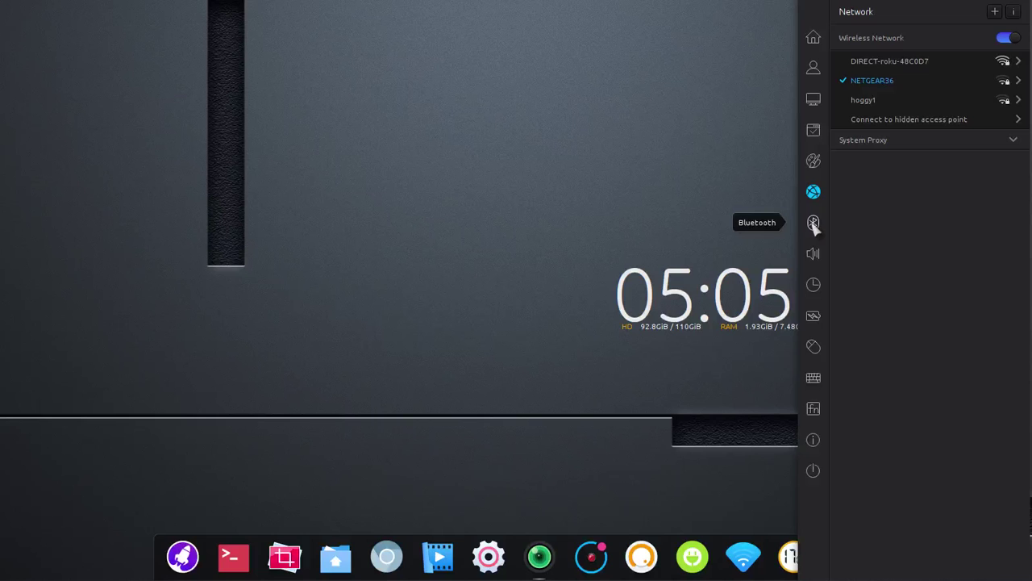
left_click(813, 224)
left_click(813, 254)
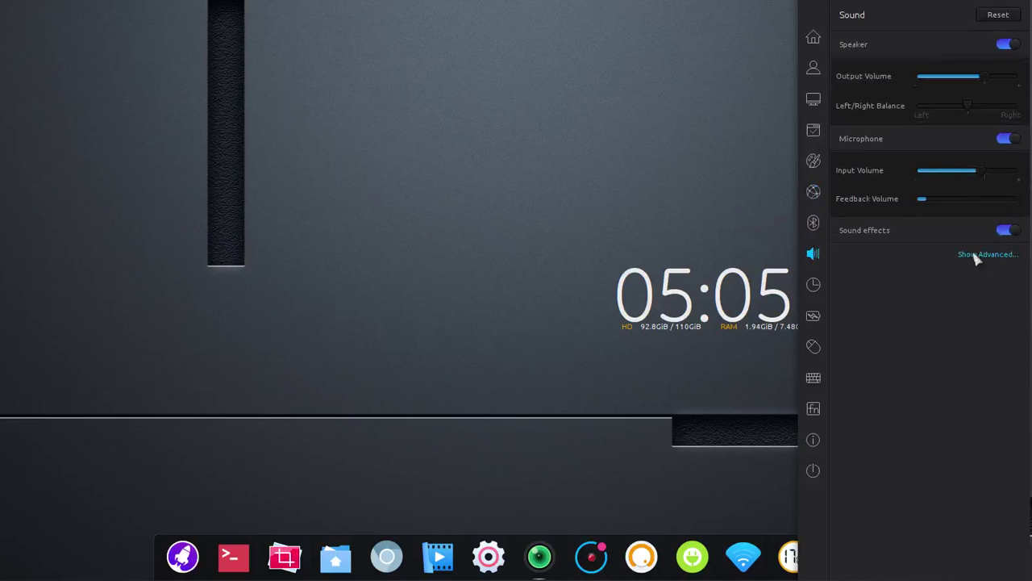
left_click(979, 256)
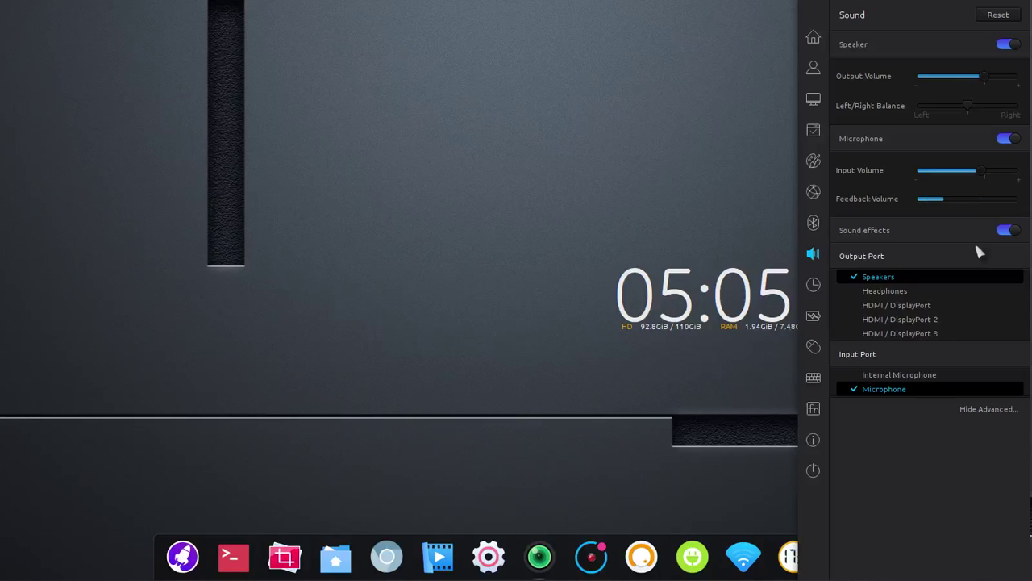
Step: Review the Date and Time, Power Management, Mouse and Touchpad, and Keyboard and Language settings
left_click(814, 284)
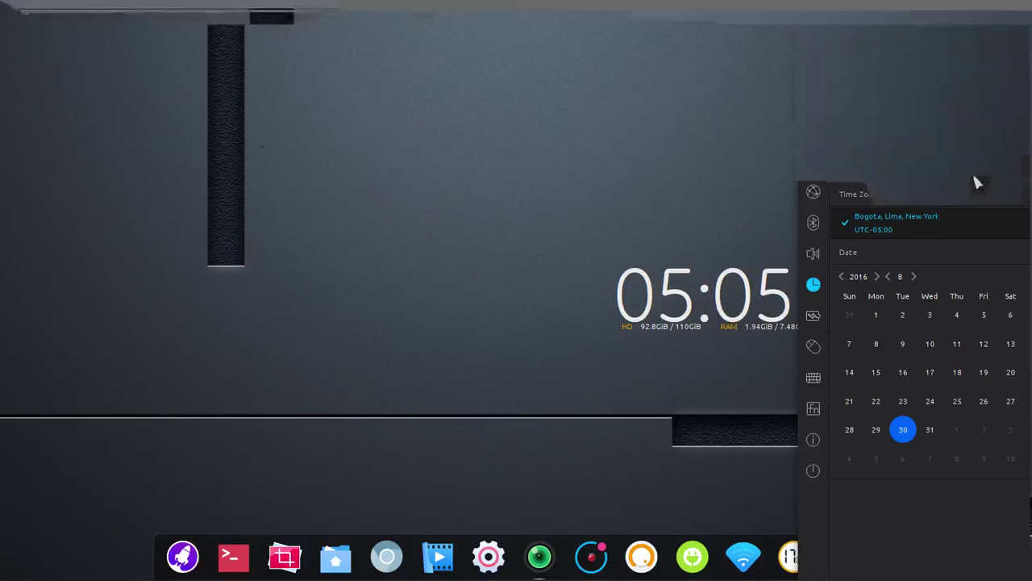
left_click(814, 317)
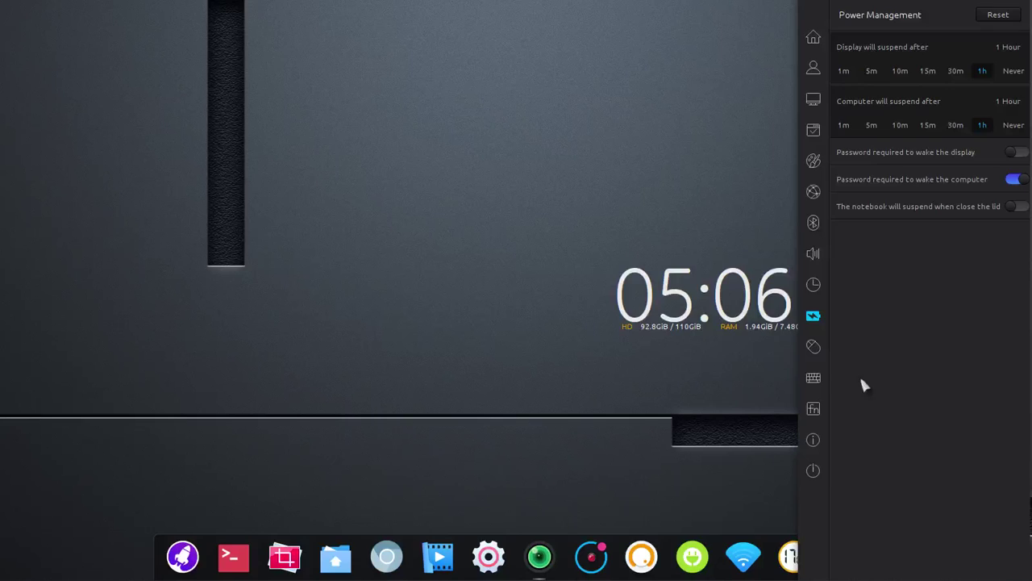
left_click(815, 348)
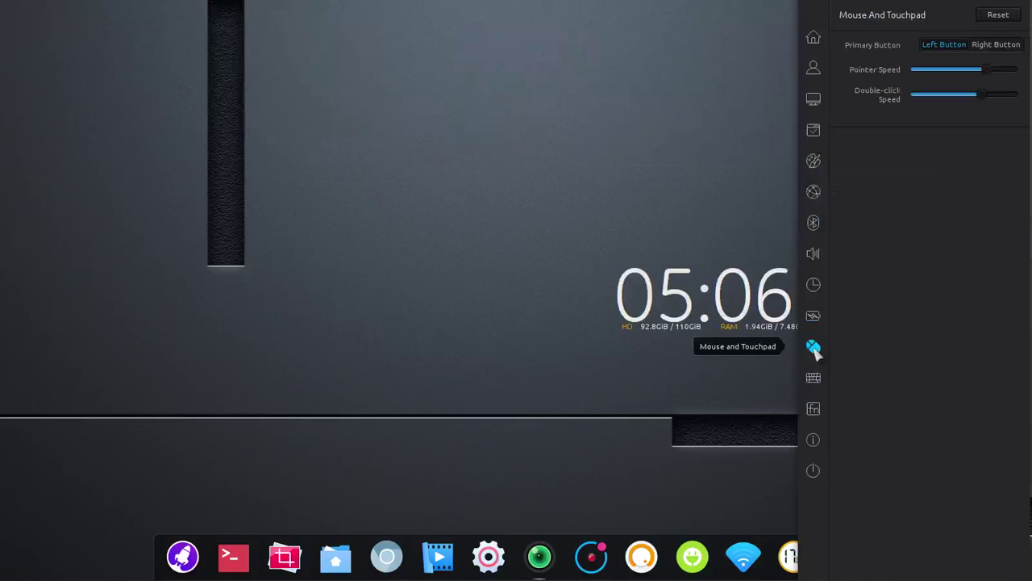
left_click(815, 378)
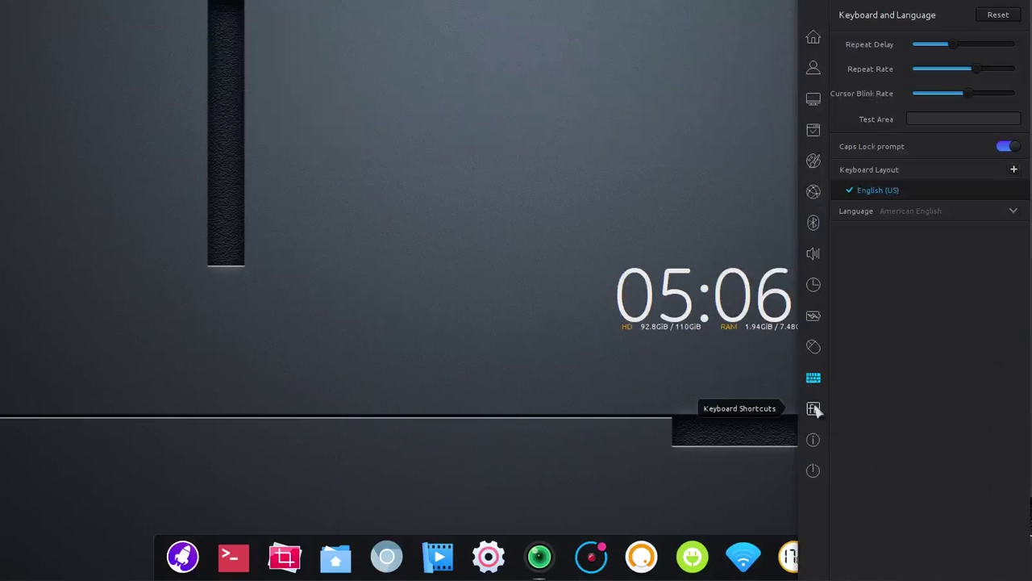
Step: View the Keyboard Shortcuts and System Information settings, and close the Control Center
left_click(814, 408)
left_click(814, 439)
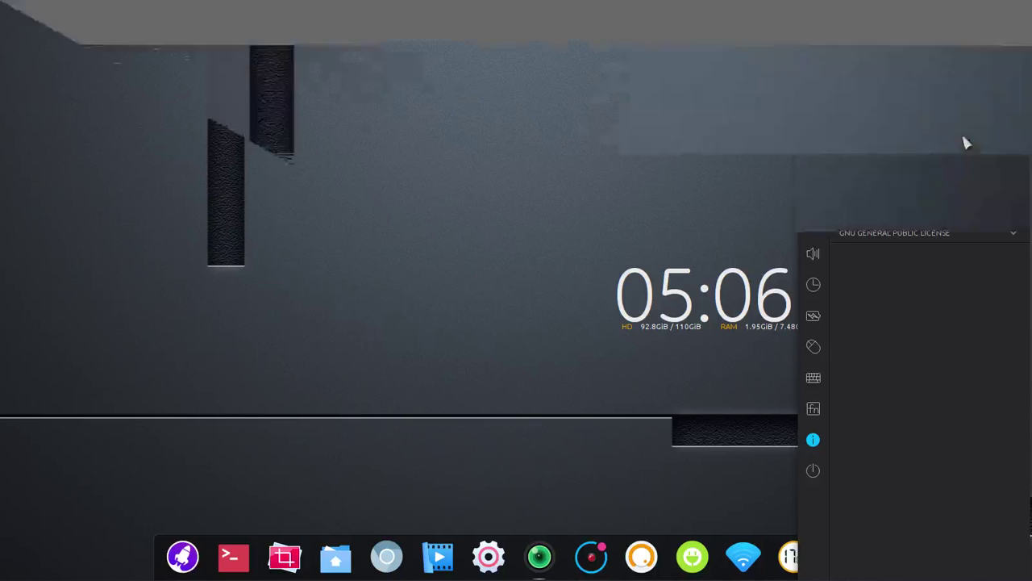
left_click(686, 168)
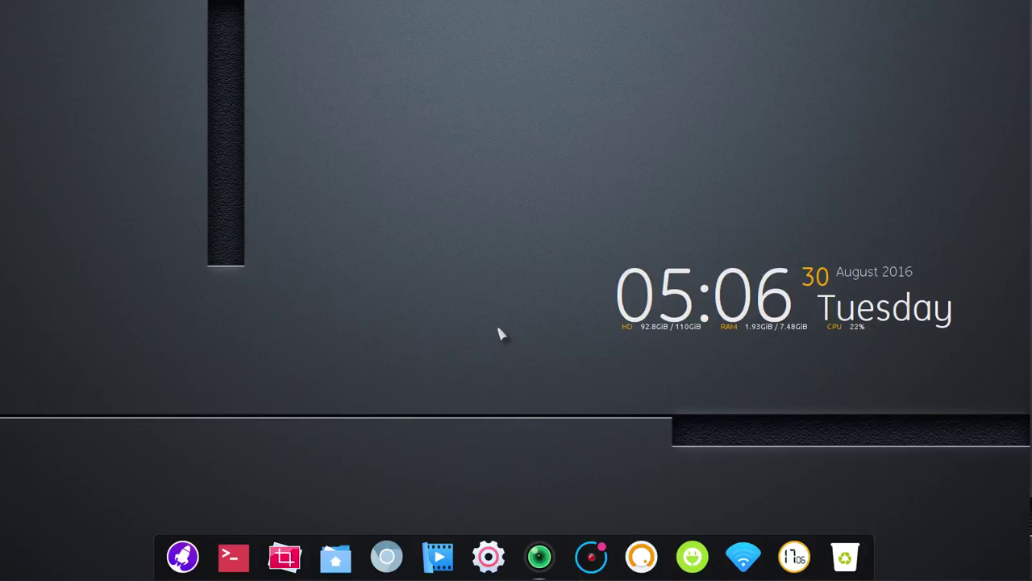
Step: Open the dock's options and view its available display modes
right_click(564, 573)
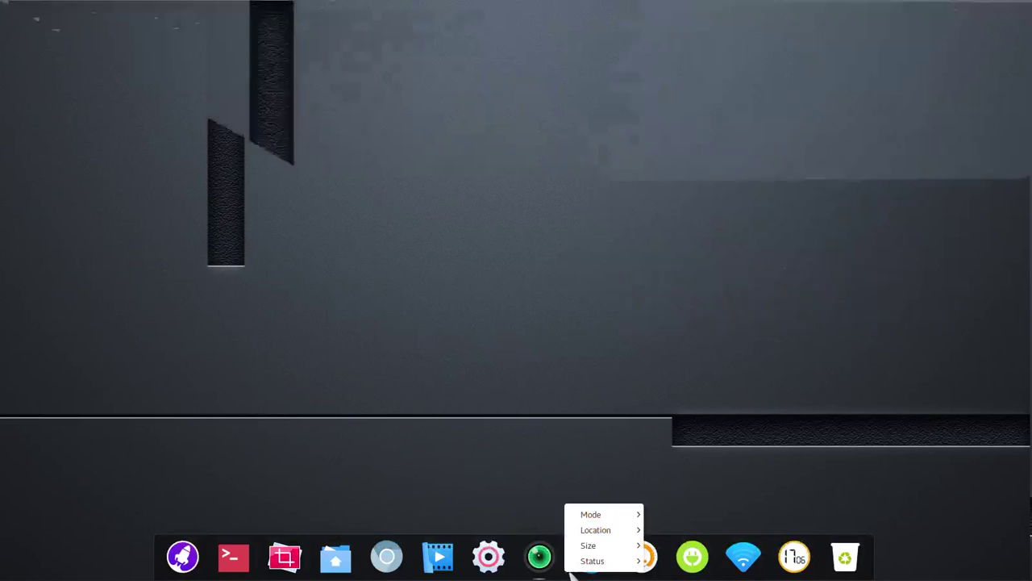
mouse_move(599, 513)
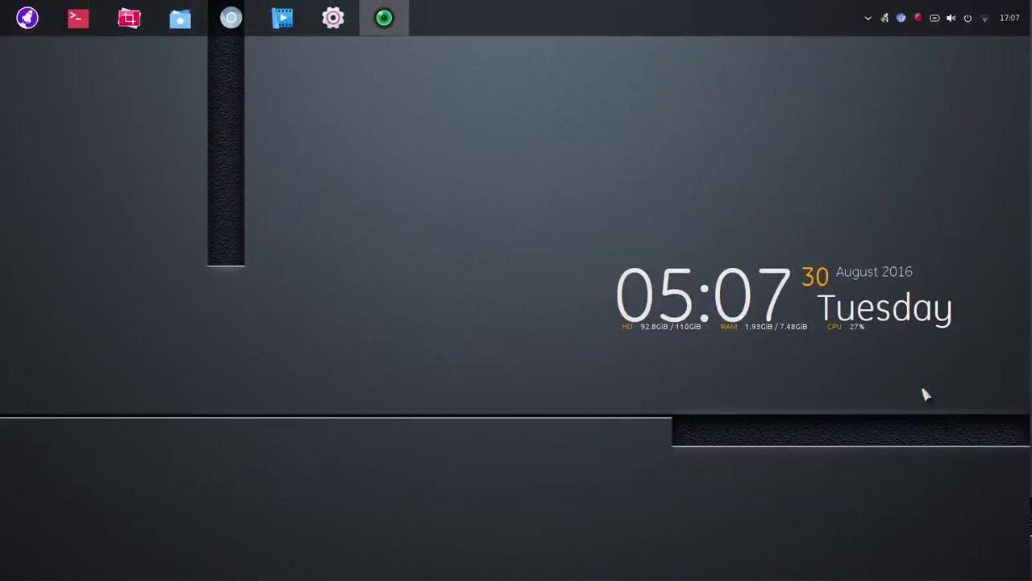
Step: Try the dock's Large, Medium and Small sizes and leave it set to Medium
right_click(538, 29)
mouse_move(565, 62)
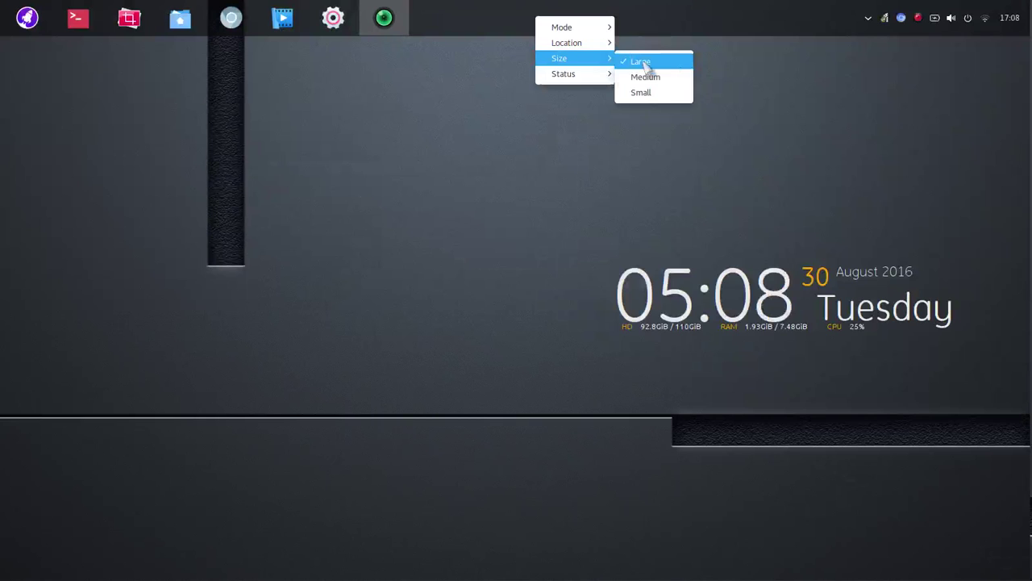
left_click(642, 63)
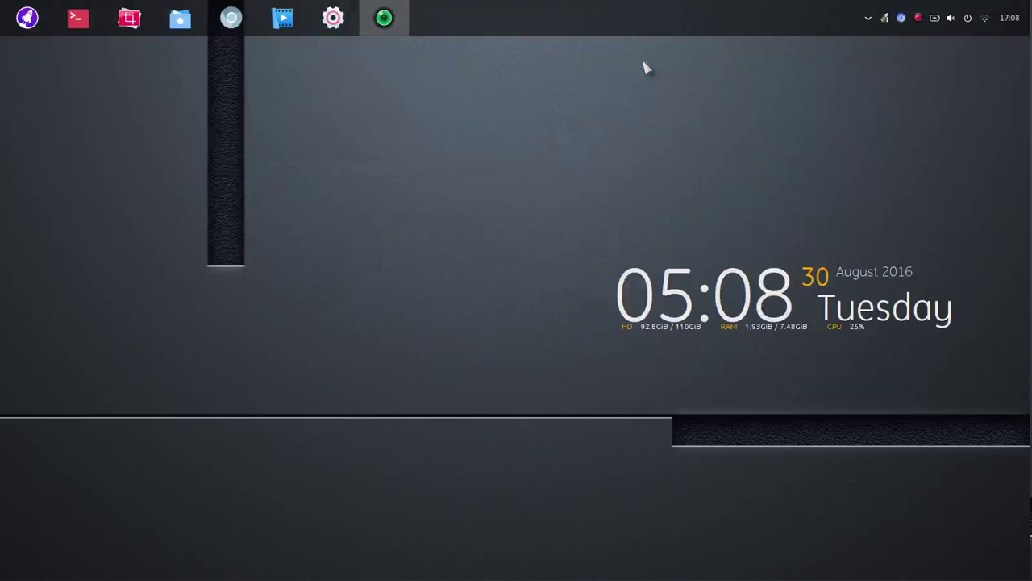
right_click(632, 32)
mouse_move(637, 30)
mouse_move(650, 60)
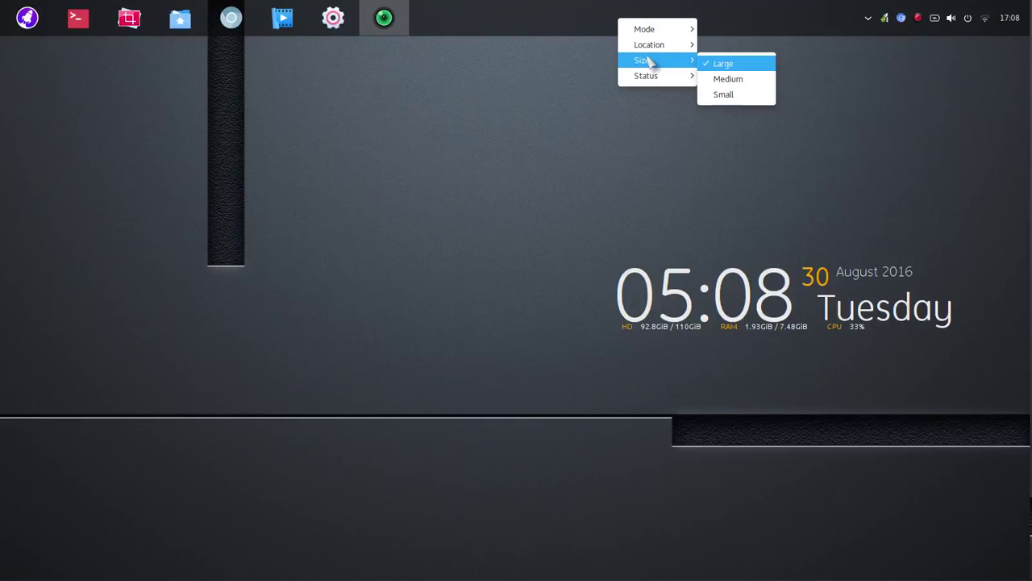
left_click(726, 79)
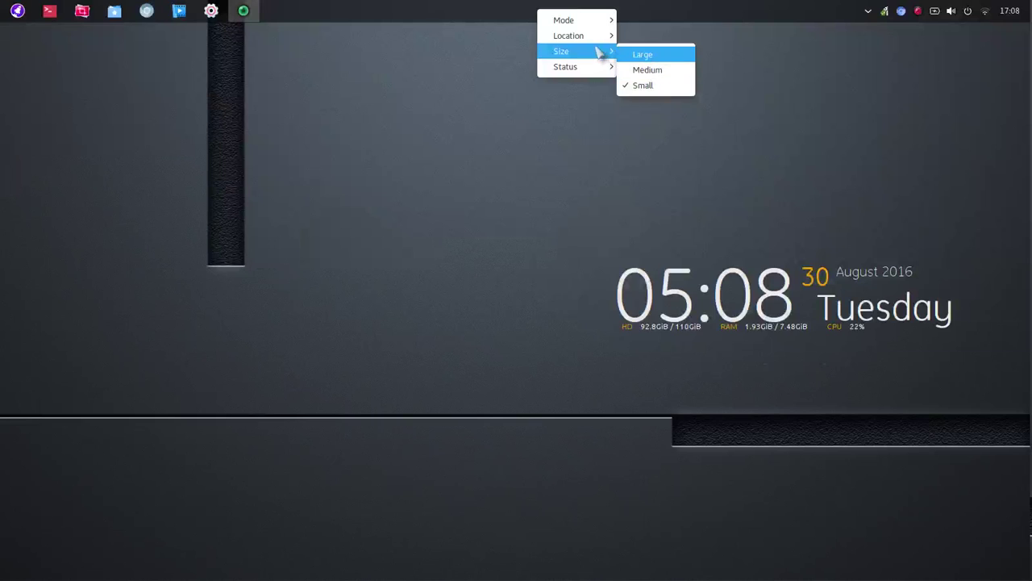
left_click(646, 57)
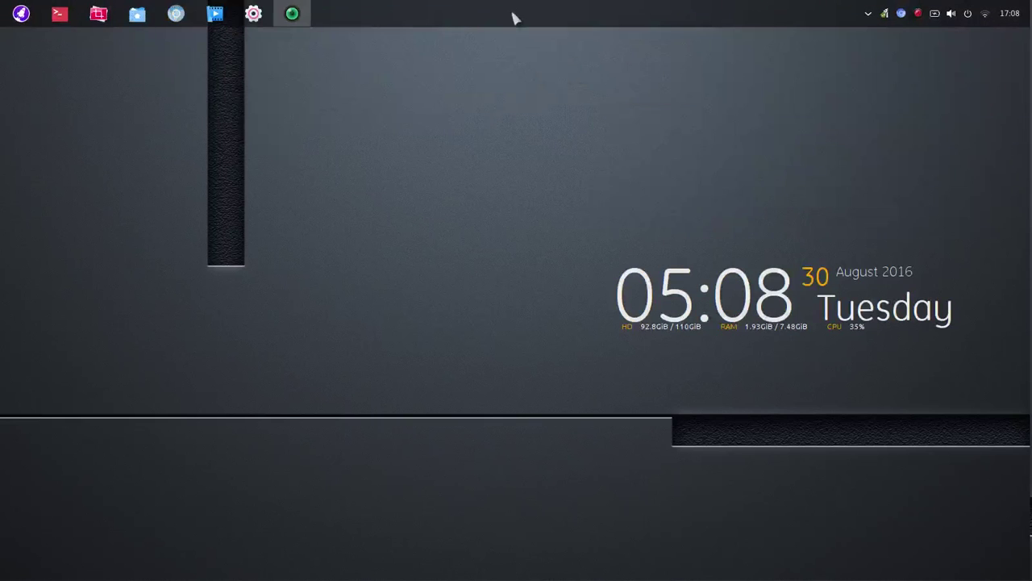
right_click(513, 18)
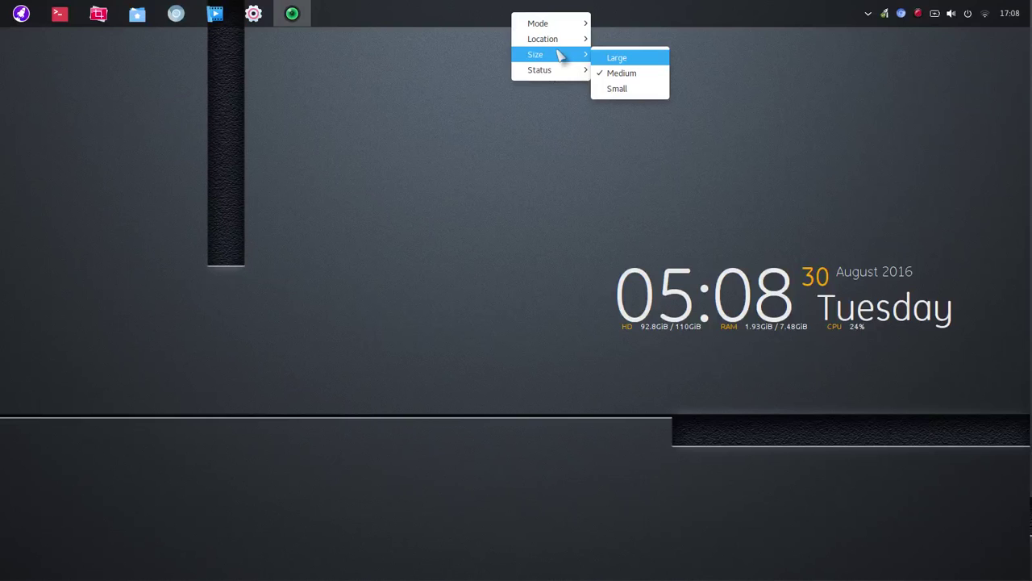
mouse_move(554, 75)
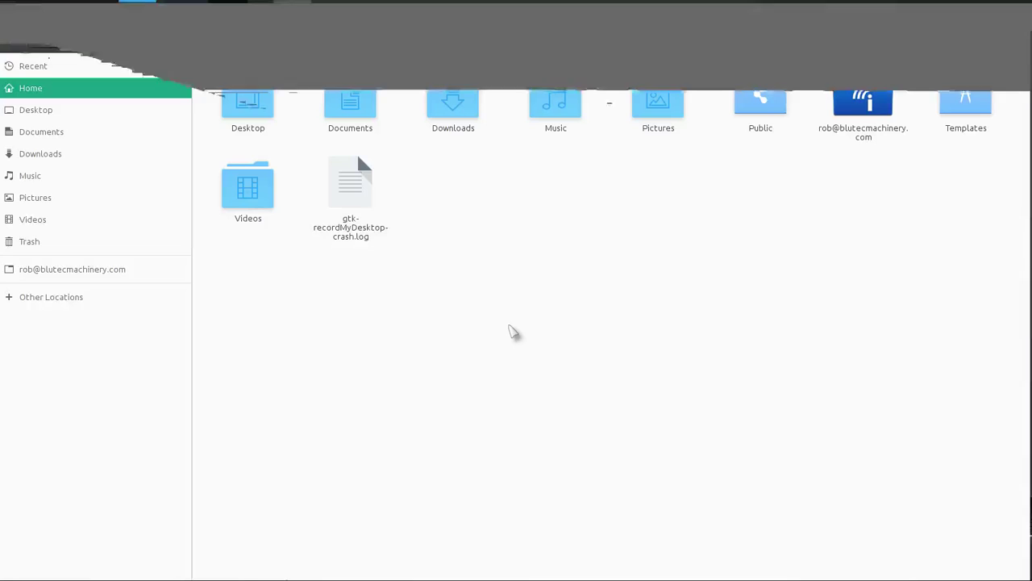
Step: Review the file manager's Views and Search & Preview preferences, and narrow its sidebar
left_click(8, 39)
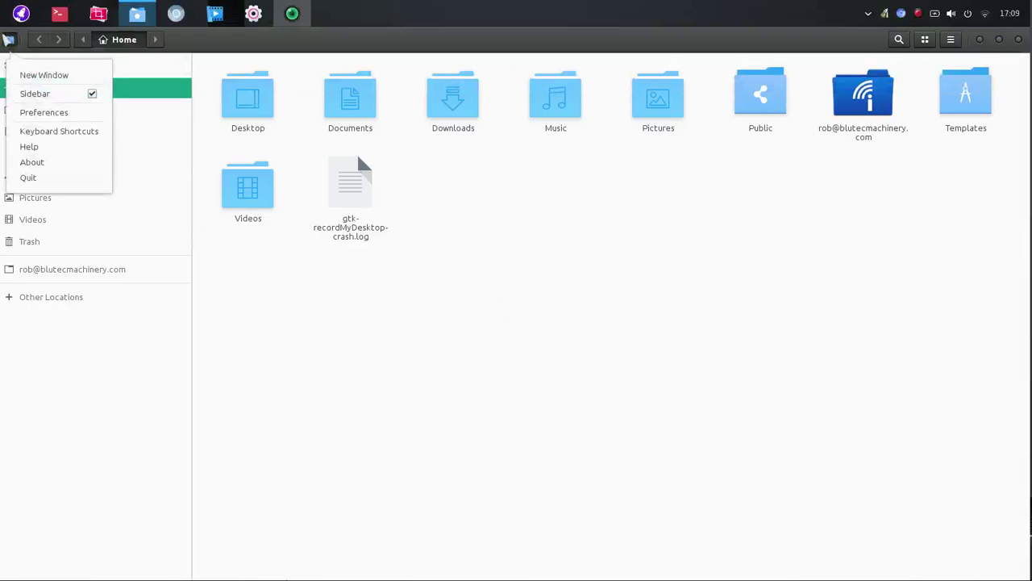
left_click(39, 111)
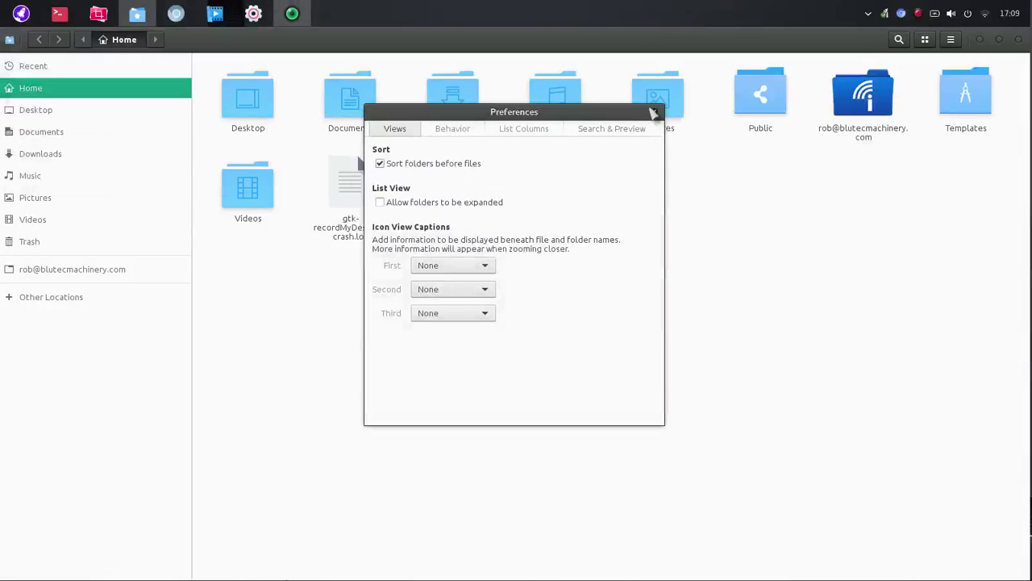
left_click(609, 131)
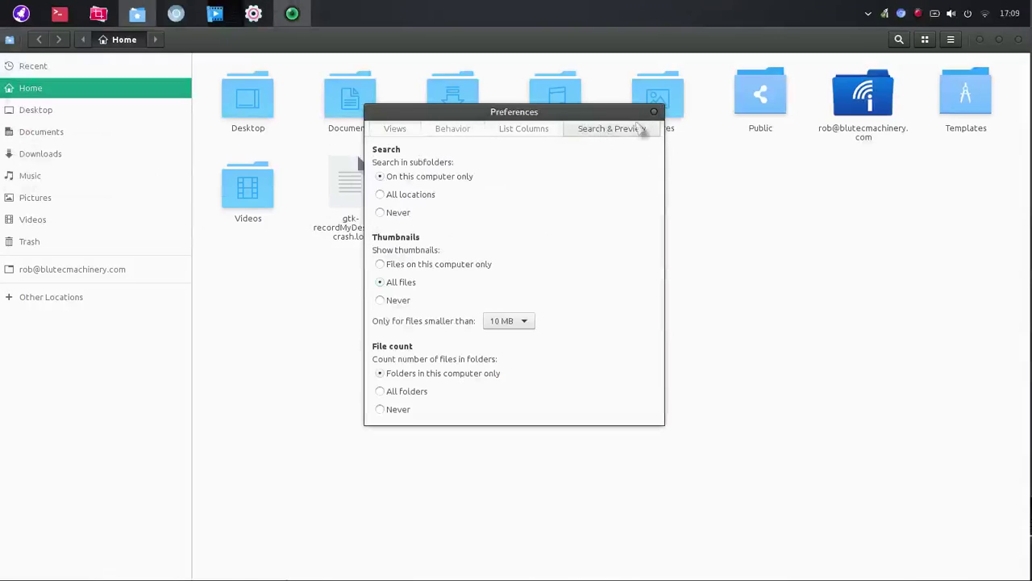
left_click(654, 111)
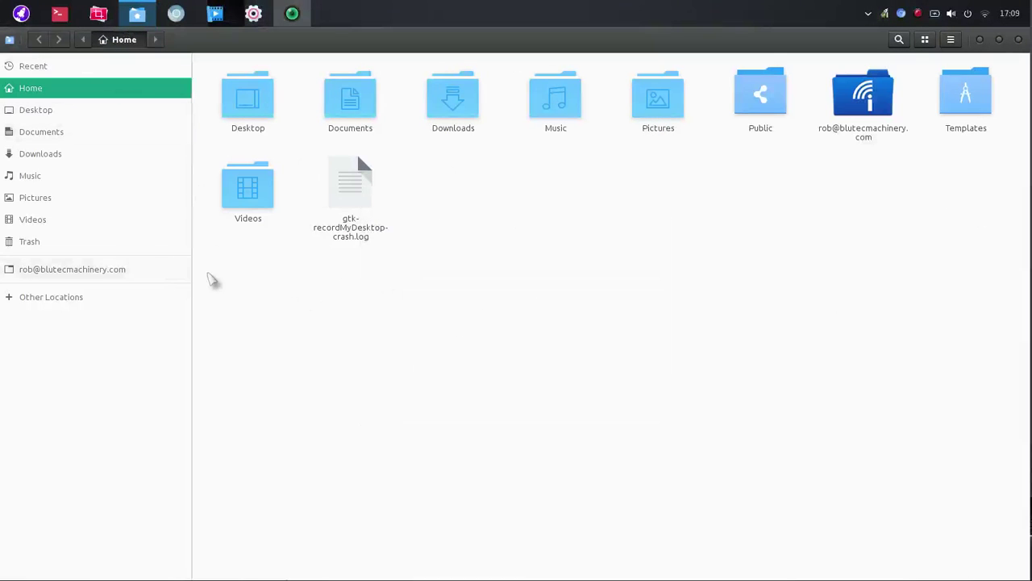
left_click_drag(191, 295, 149, 293)
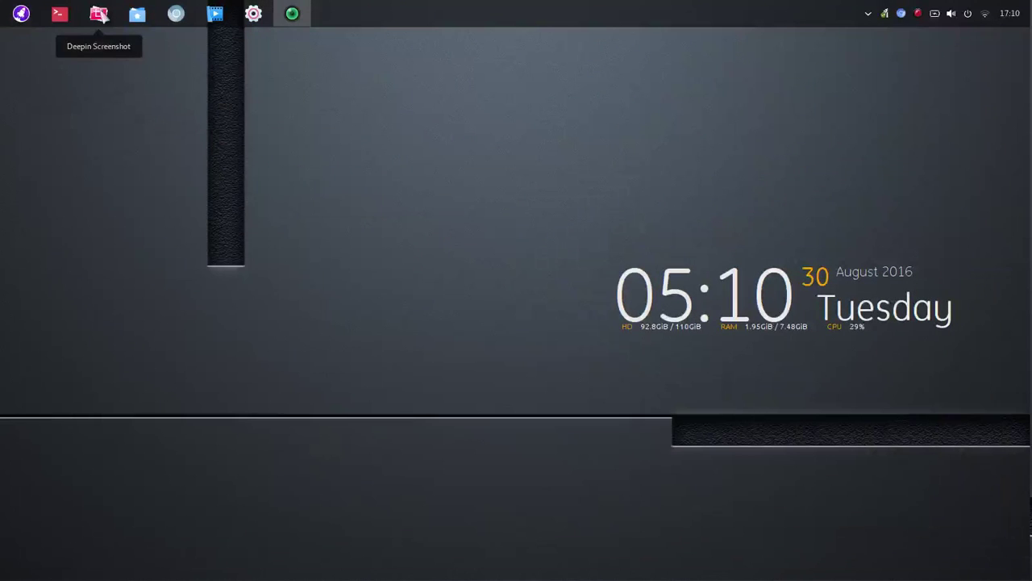
Step: Try Deepin Screenshot by selecting a region covering most of the desktop, and close the open terminal window
left_click(98, 15)
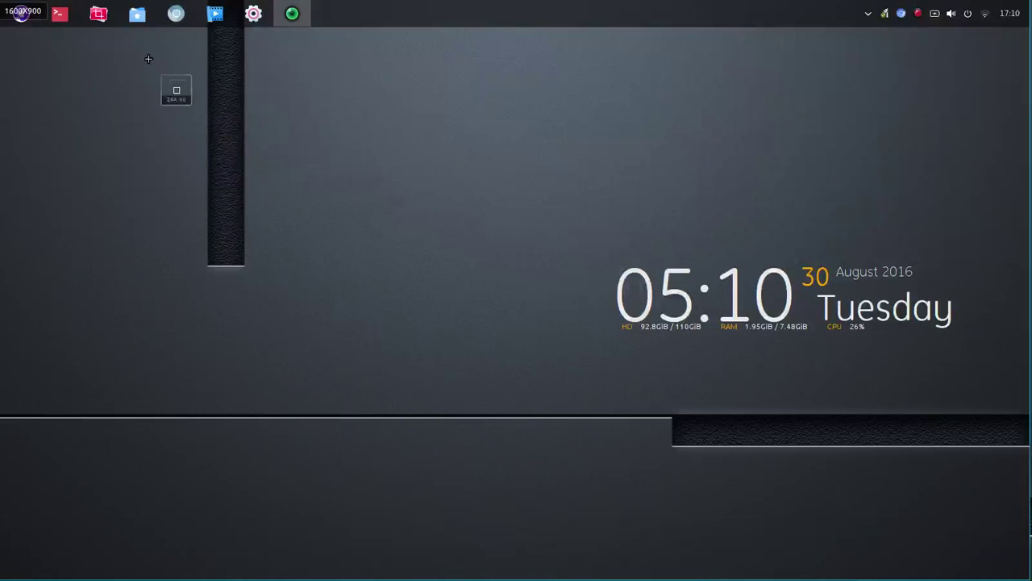
mouse_move(118, 53)
left_mouse_down()
mouse_move(273, 235)
mouse_move(677, 339)
mouse_move(959, 383)
left_mouse_up()
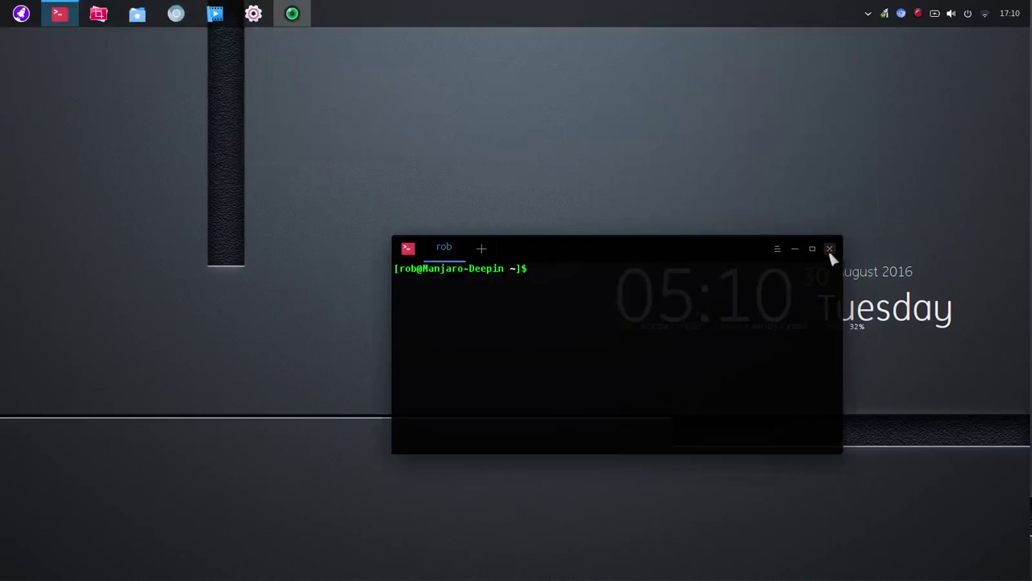
left_click(829, 248)
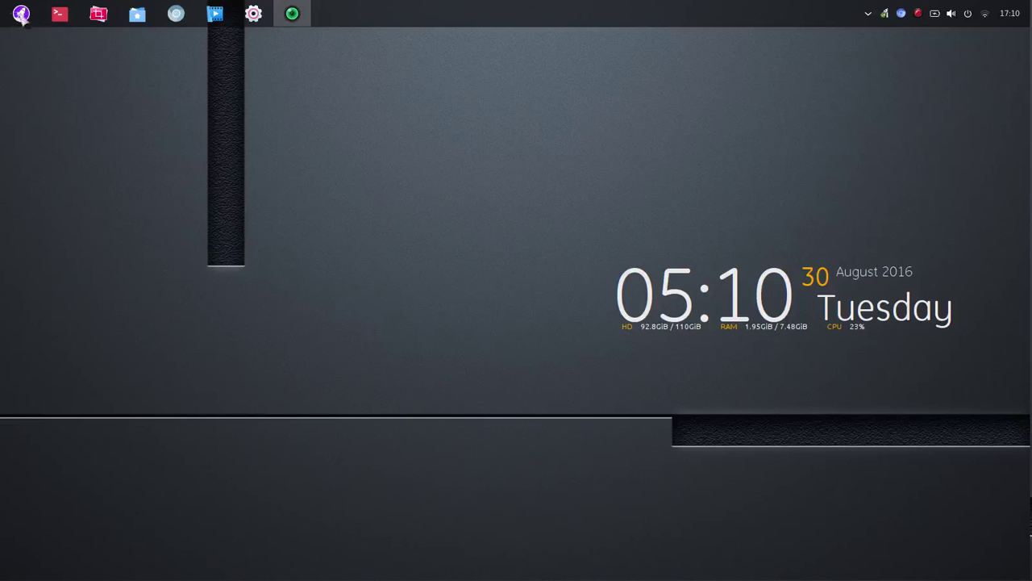
Step: Open the launcher and browse its applications to the Game category
left_click(21, 15)
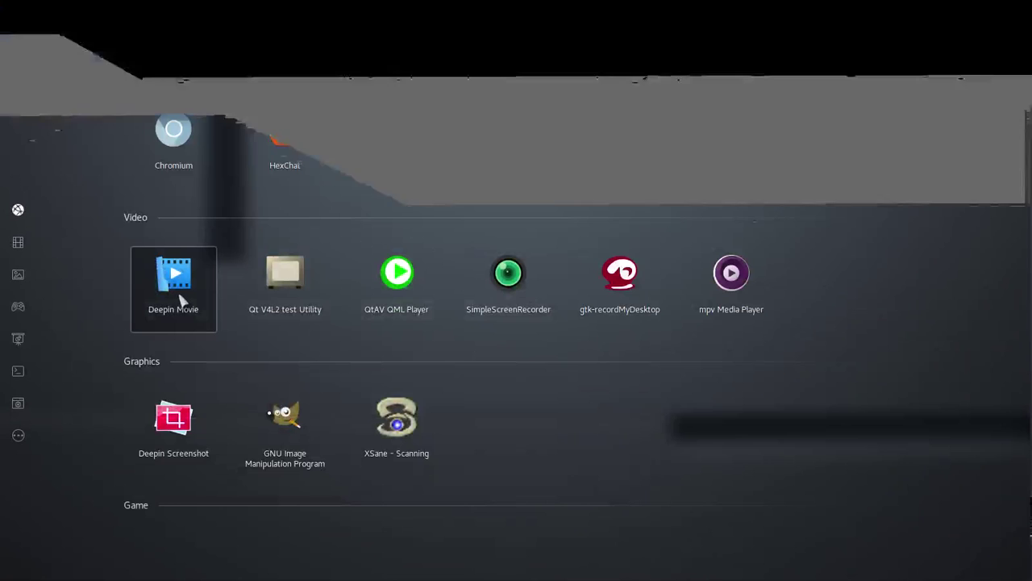
scroll(181, 300, "down", 1)
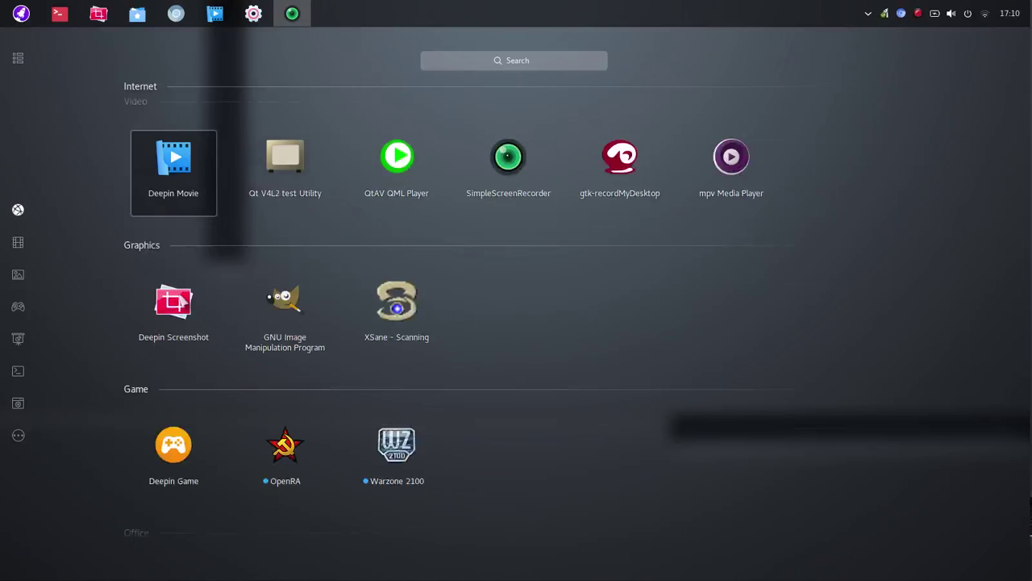
mouse_move(6, 331)
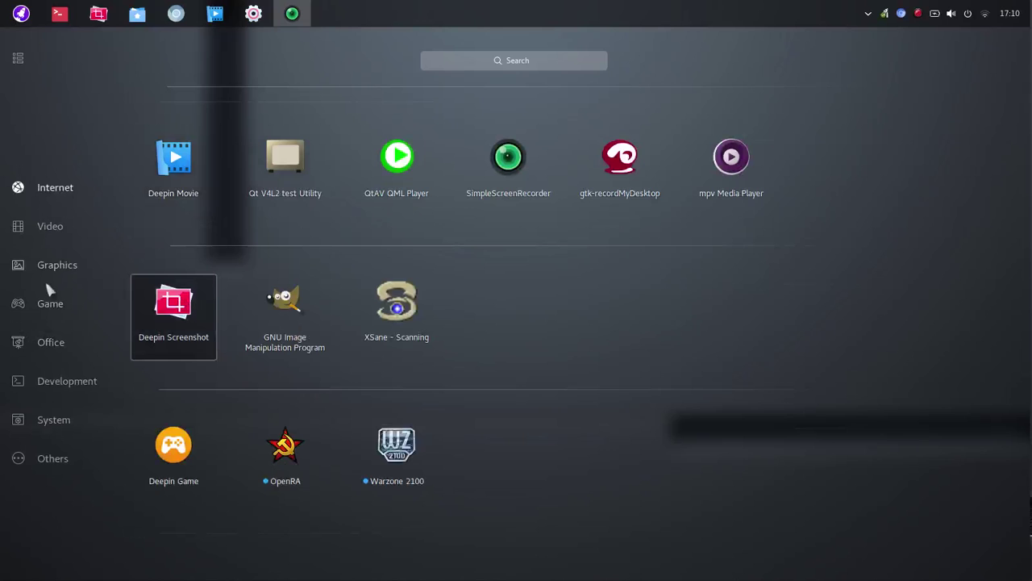
left_click(50, 307)
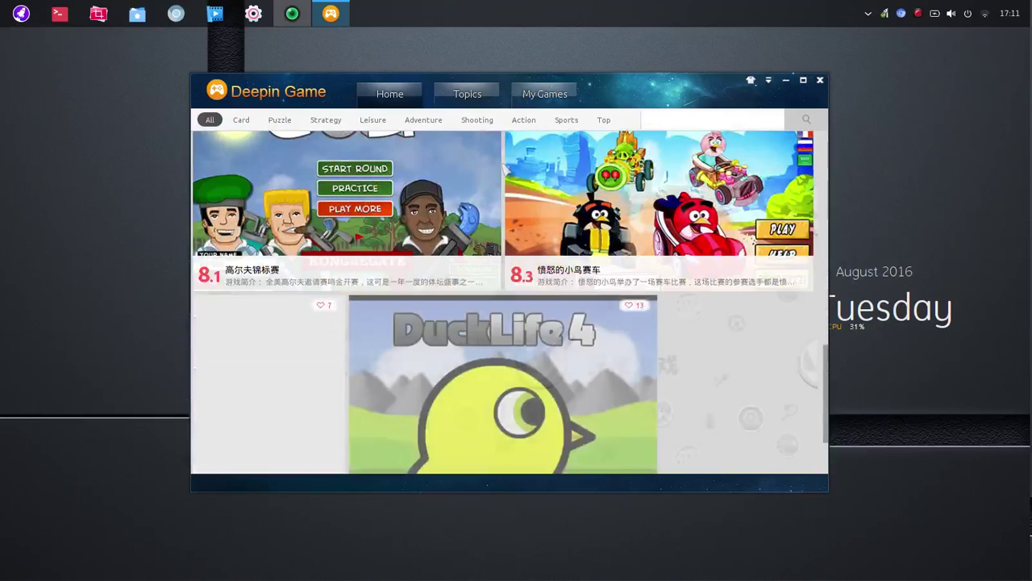
Step: Browse the Deepin Game catalogue, view its Strategy games, and close the application
scroll(507, 169, "up", 2)
scroll(508, 169, "down", 1)
scroll(506, 165, "down", 2)
scroll(506, 165, "up", 7)
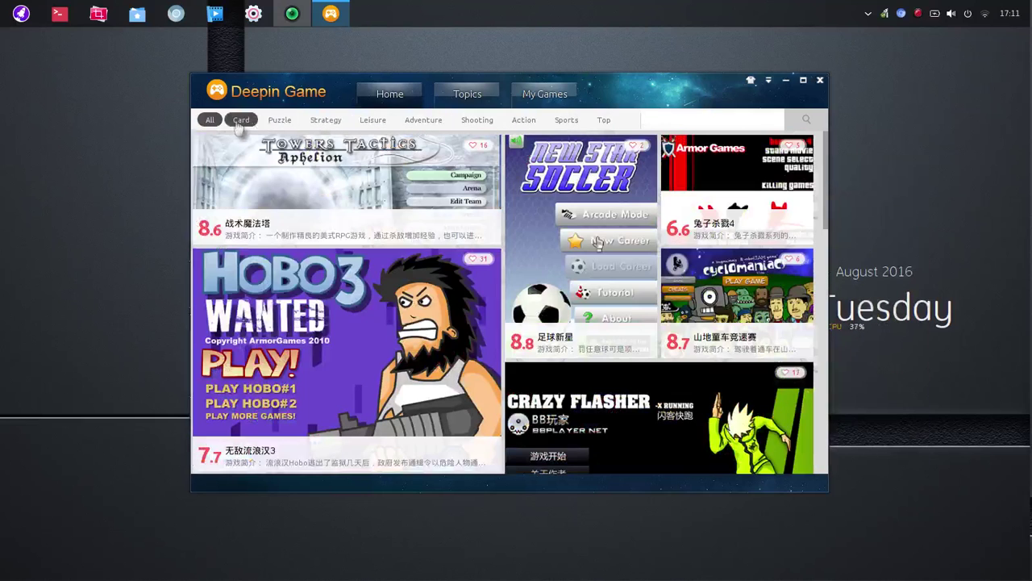
left_click(317, 123)
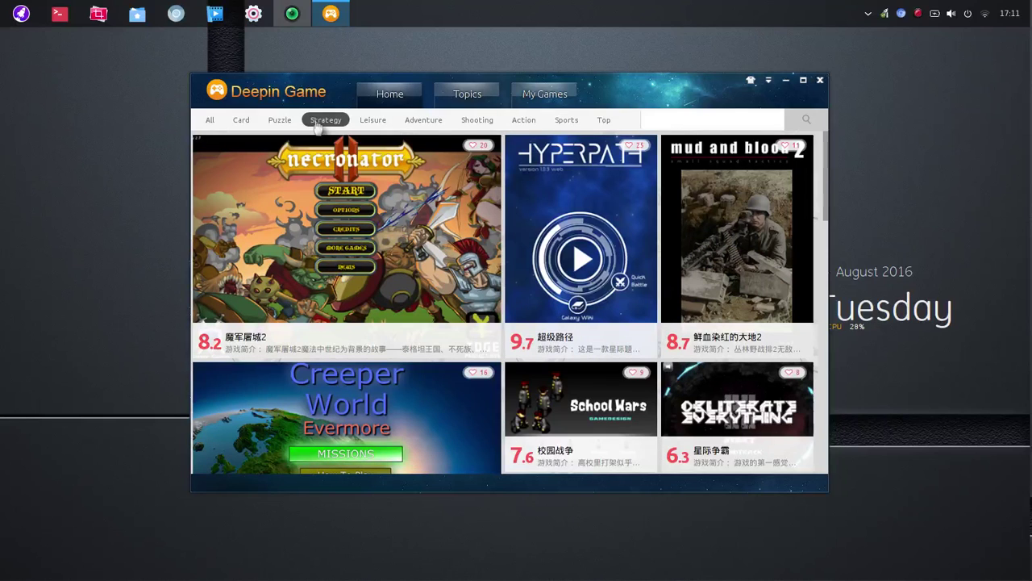
left_click(820, 80)
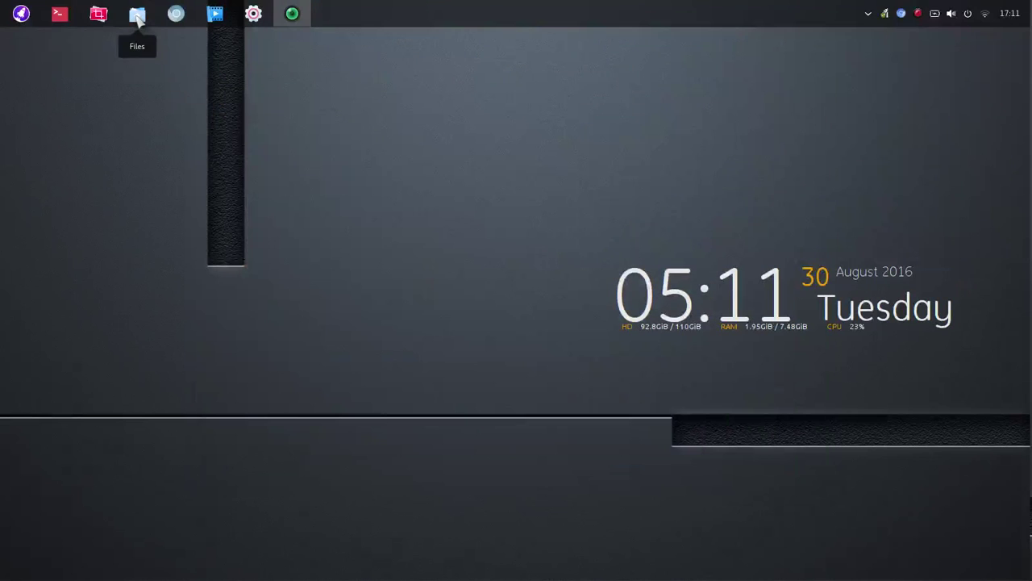
Step: Go through every launcher category from Internet to Others to view the installed applications, and close the launcher
left_click(23, 16)
mouse_move(58, 129)
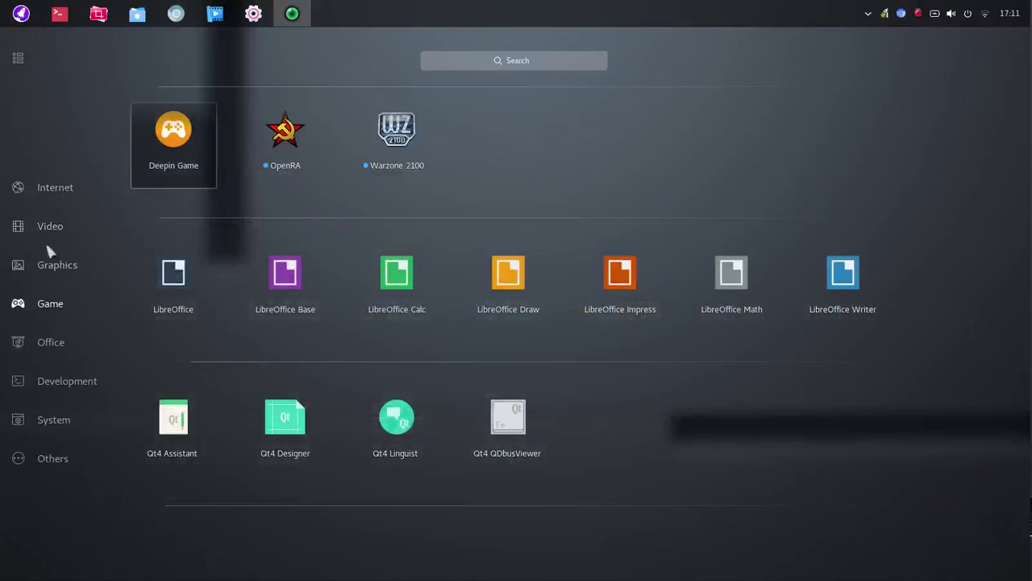
left_click(53, 192)
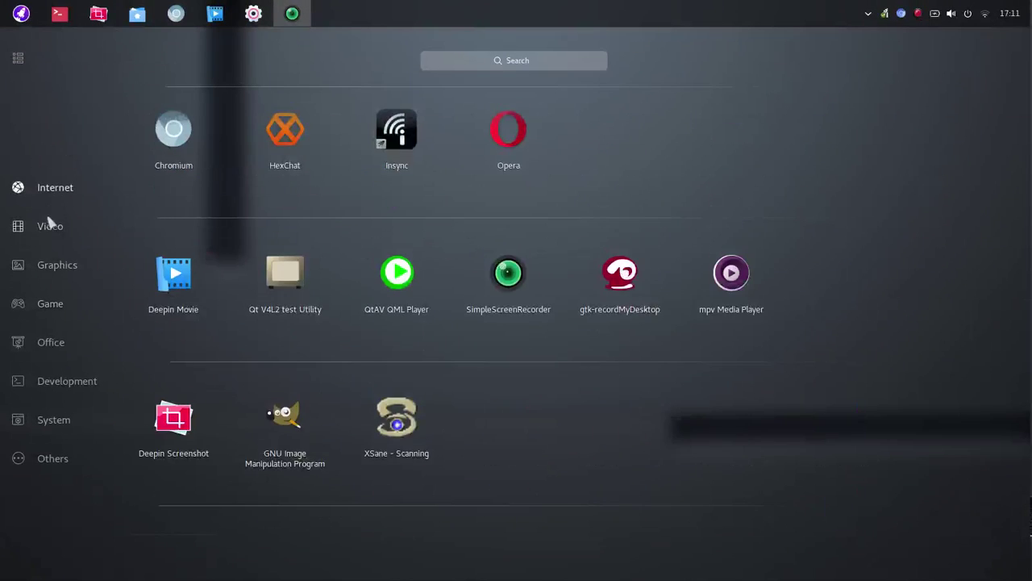
left_click(47, 227)
left_click(55, 273)
left_click(53, 307)
left_click(54, 347)
left_click(67, 384)
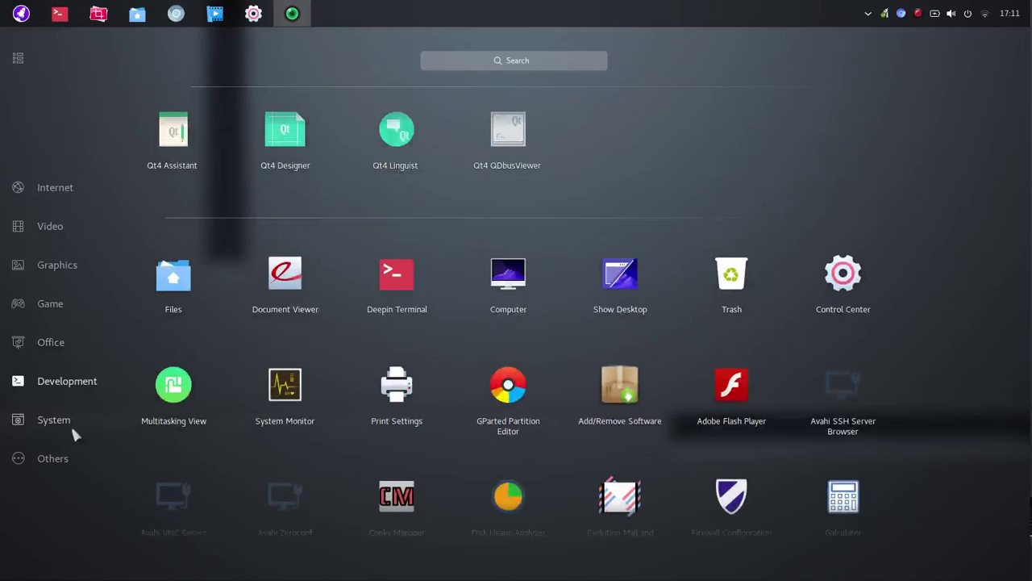
left_click(70, 426)
left_click(53, 459)
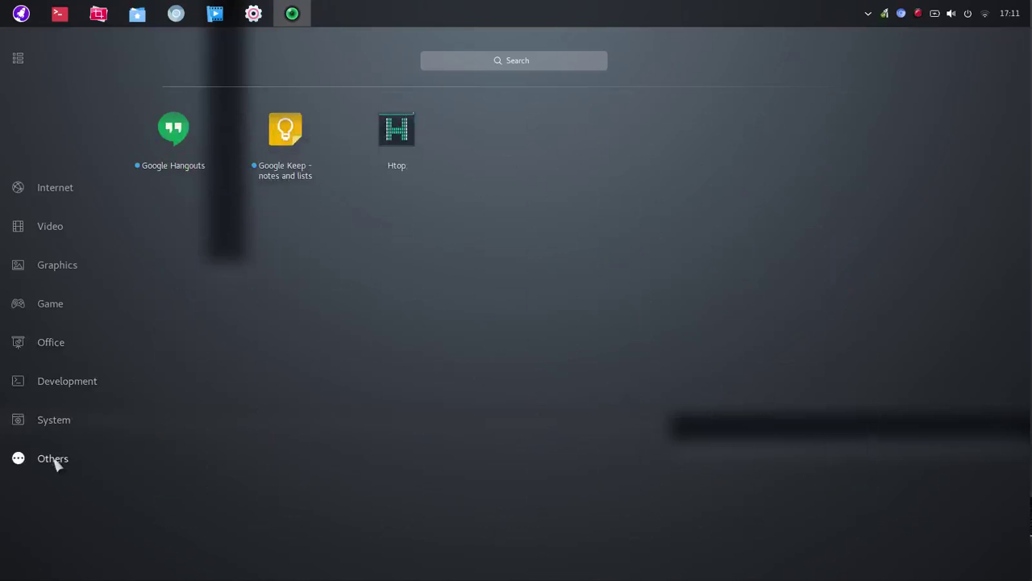
left_click(426, 304)
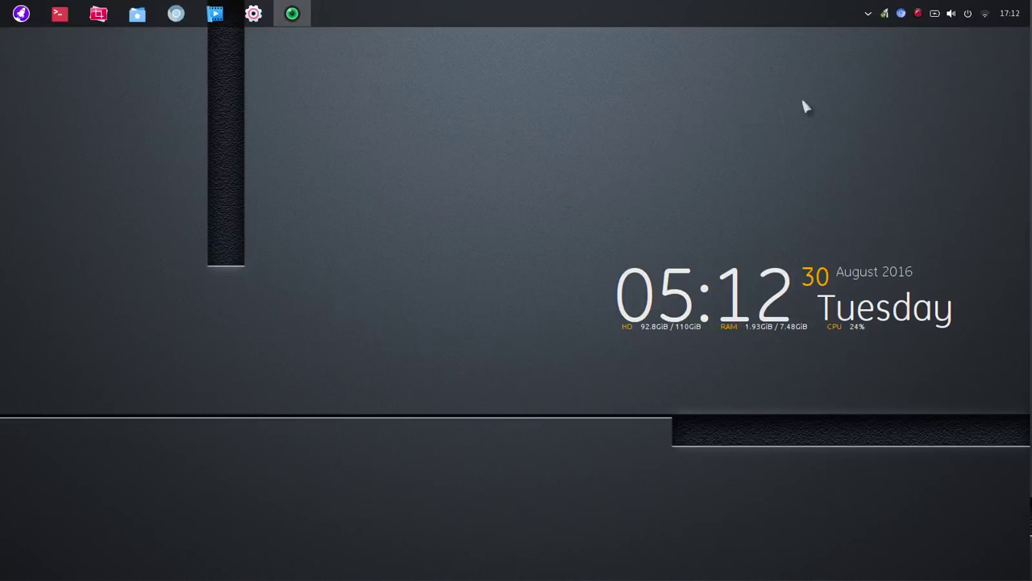
Step: Revisit the Control Center's Keyboard, Mouse and Touchpad, Personalization and Default Applications settings, and close it
left_click(253, 13)
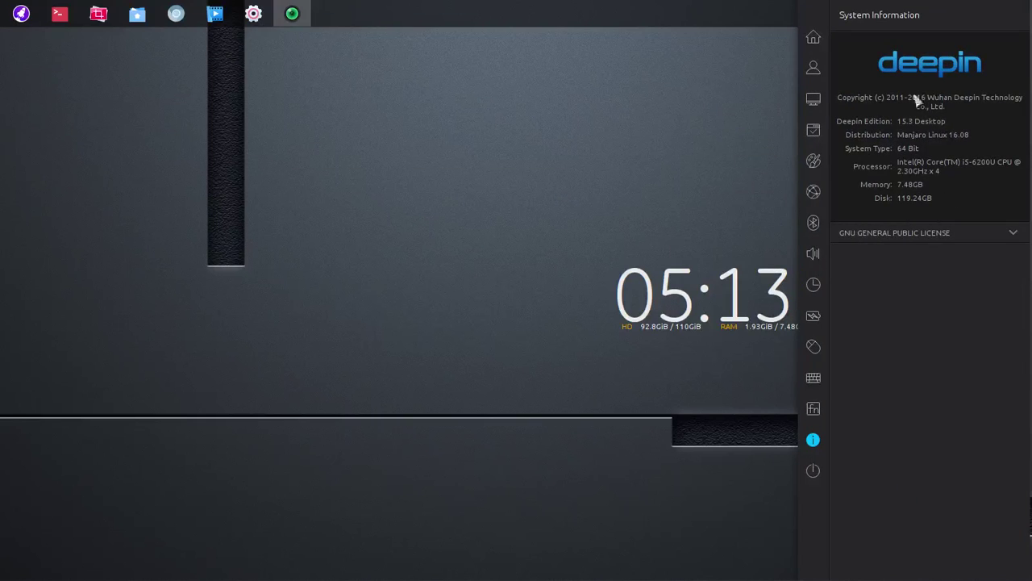
left_click(813, 381)
left_click(814, 350)
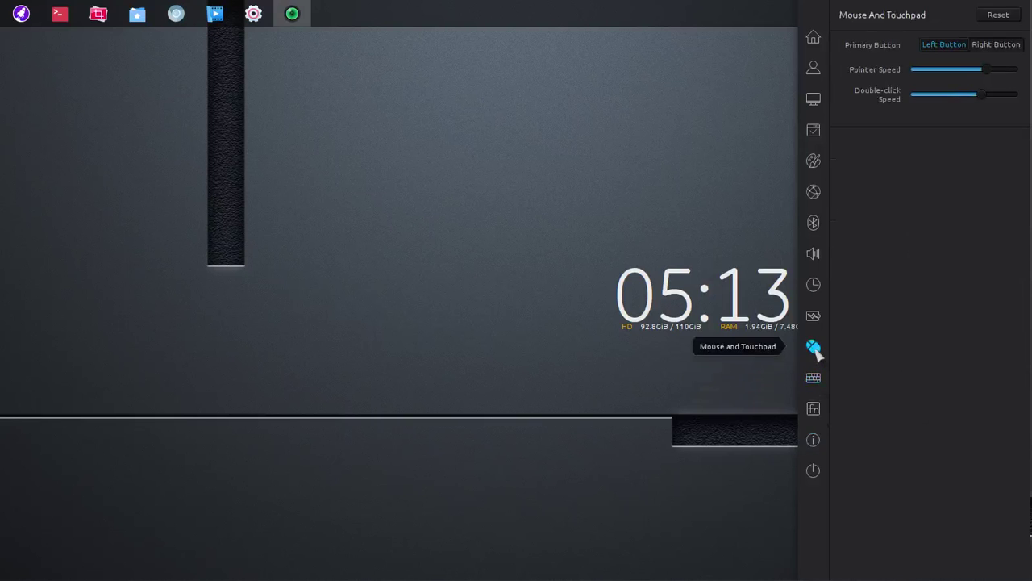
left_click(813, 164)
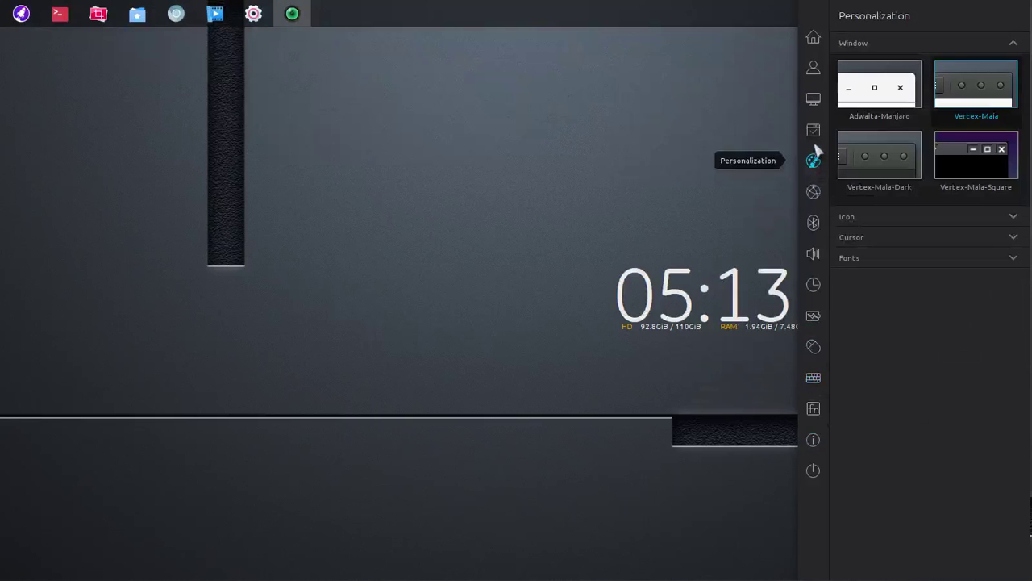
left_click(813, 132)
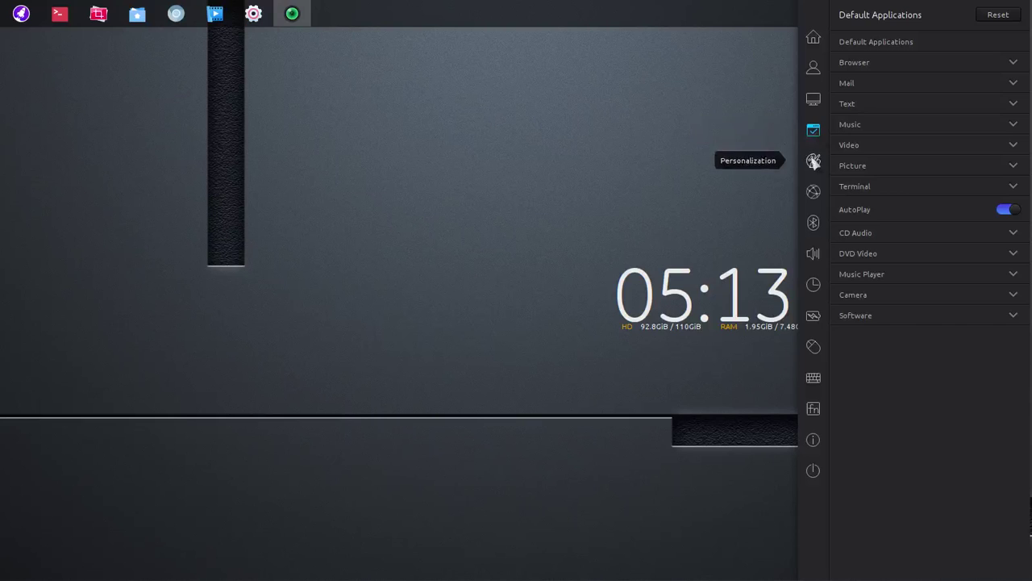
left_click(814, 161)
left_click(657, 207)
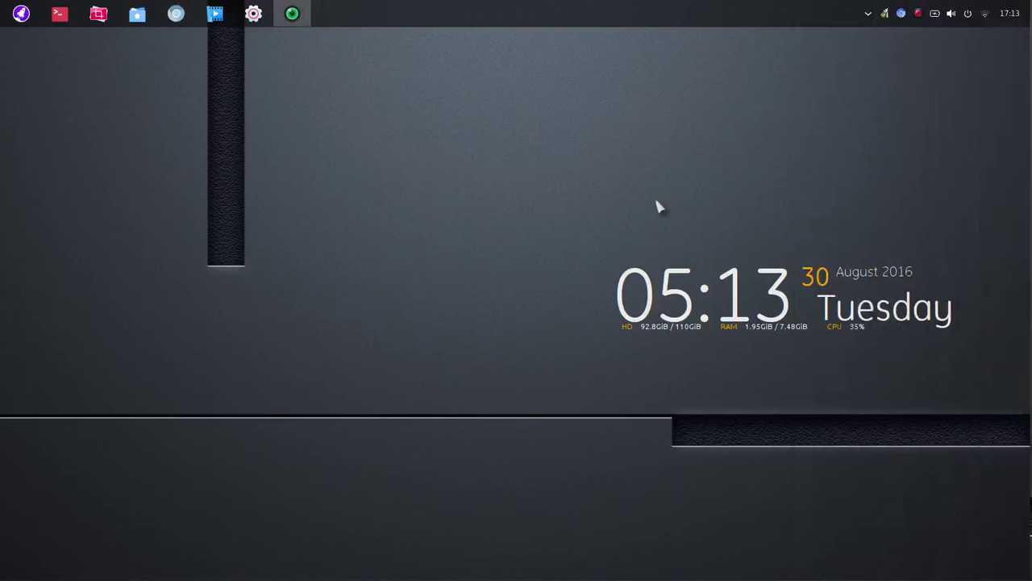